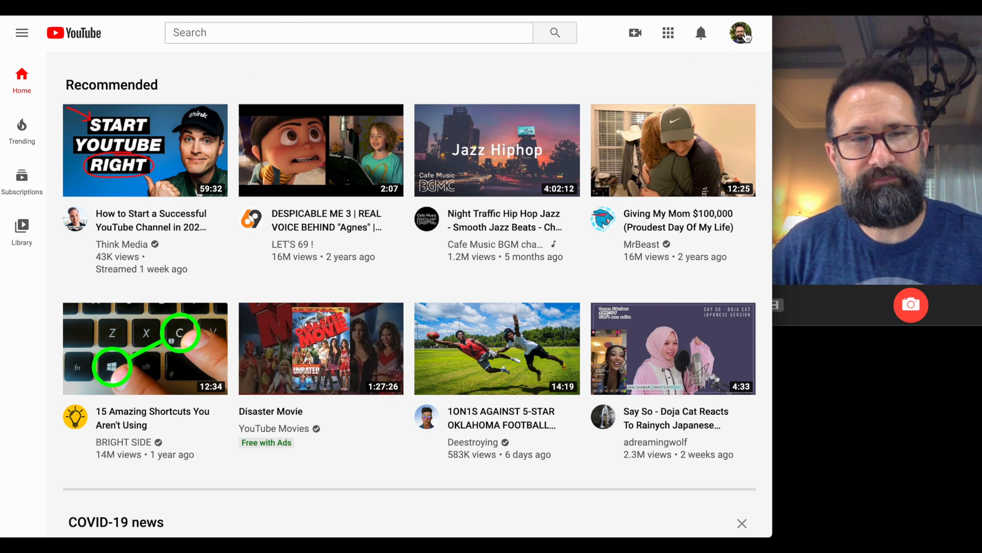
Choose Upload video from the Create (camera) menu to open the Upload videos dialog.
{"action": "left_click", "coordinate": [747, 37]}
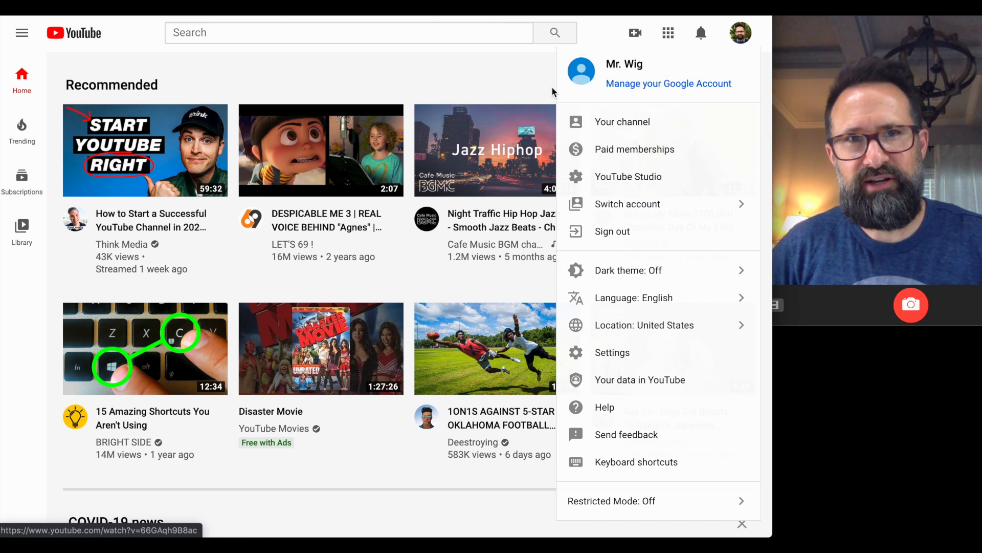
{"action": "left_click", "coordinate": [517, 74]}
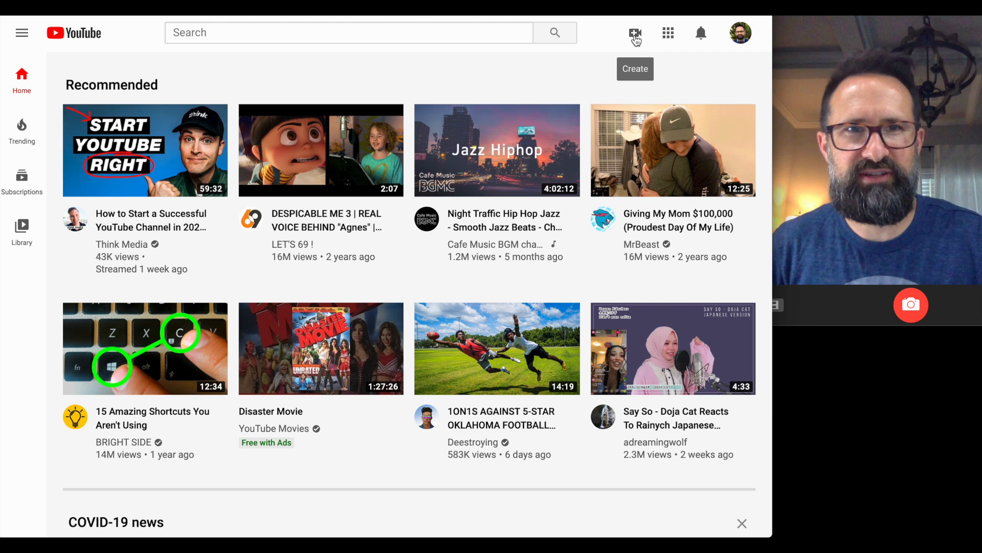
{"action": "left_click", "coordinate": [636, 38]}
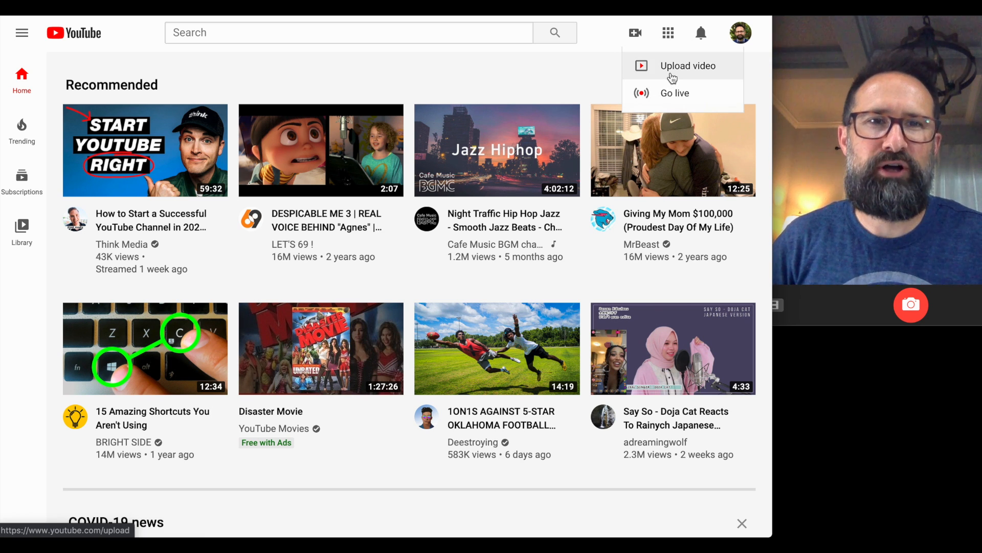
{"action": "left_click", "coordinate": [600, 78]}
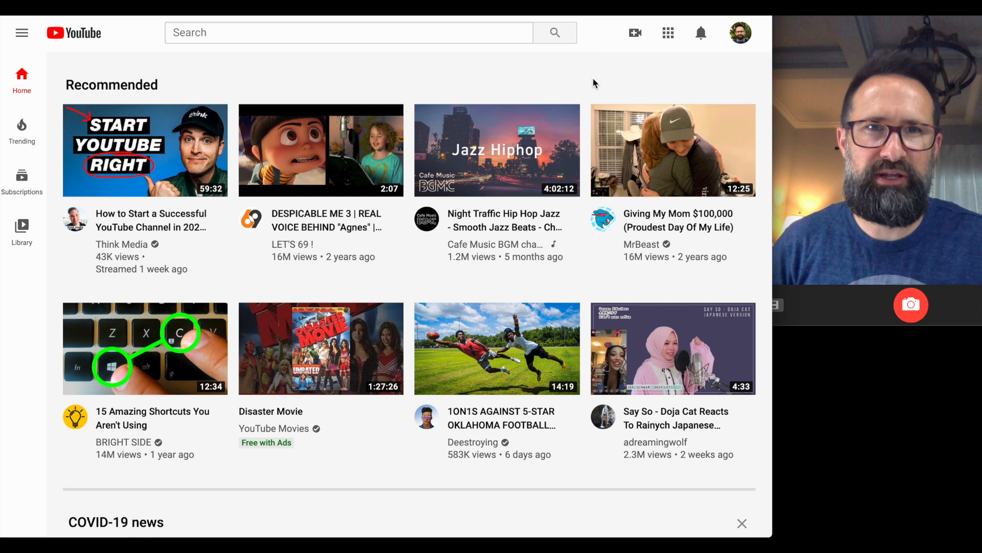
{"action": "left_click", "coordinate": [635, 36]}
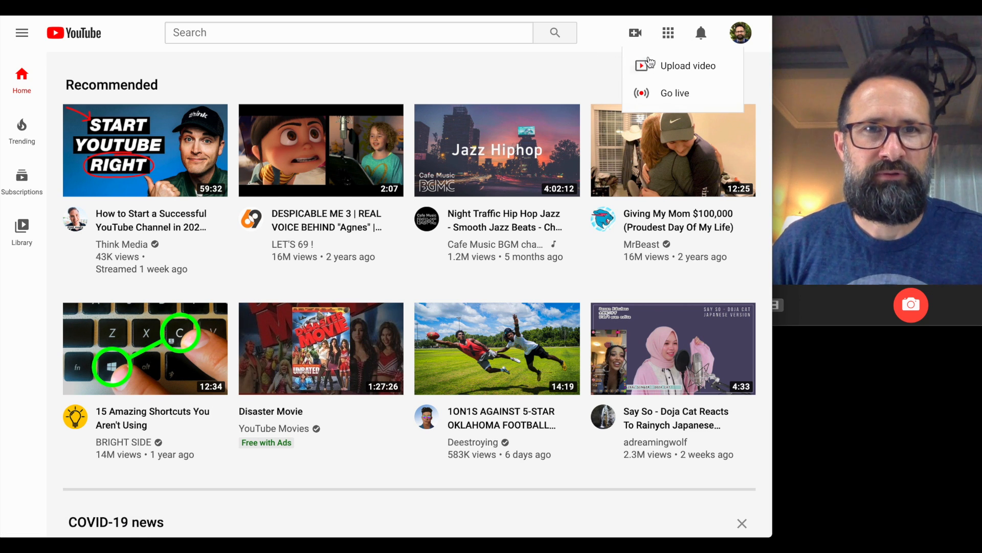
{"action": "left_click", "coordinate": [660, 67]}
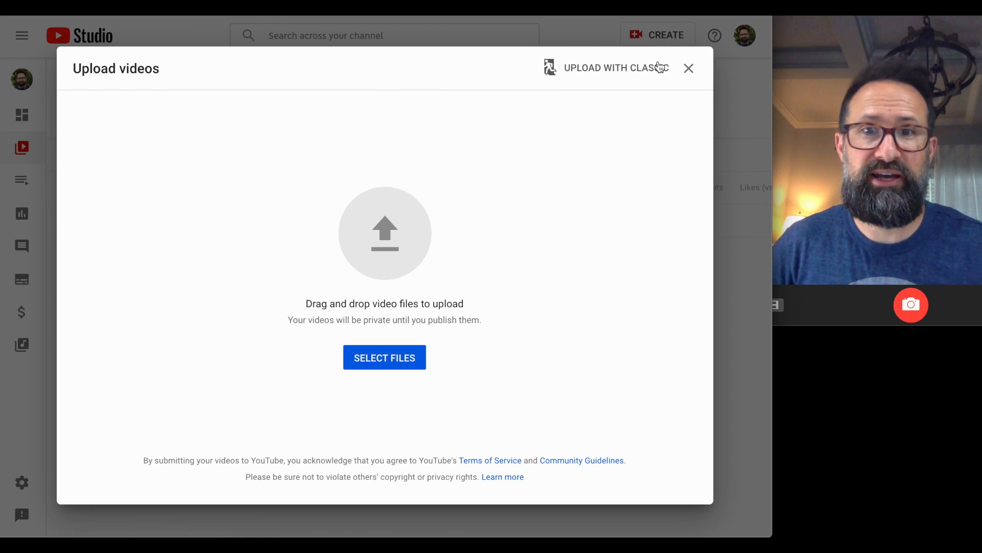
Select Lights and Audio.mov in the file chooser and start uploading it.
{"action": "left_click", "coordinate": [396, 364]}
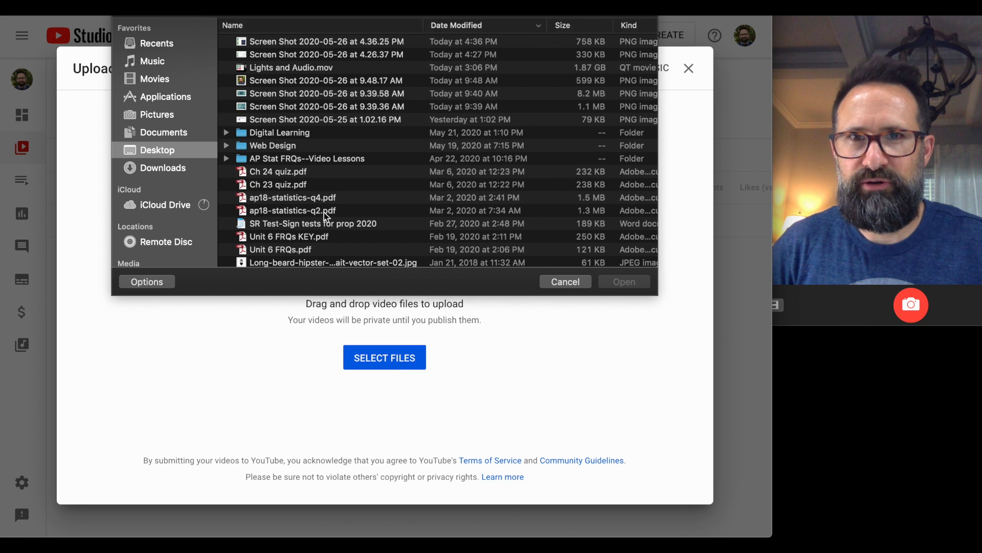
{"action": "left_click", "coordinate": [295, 71]}
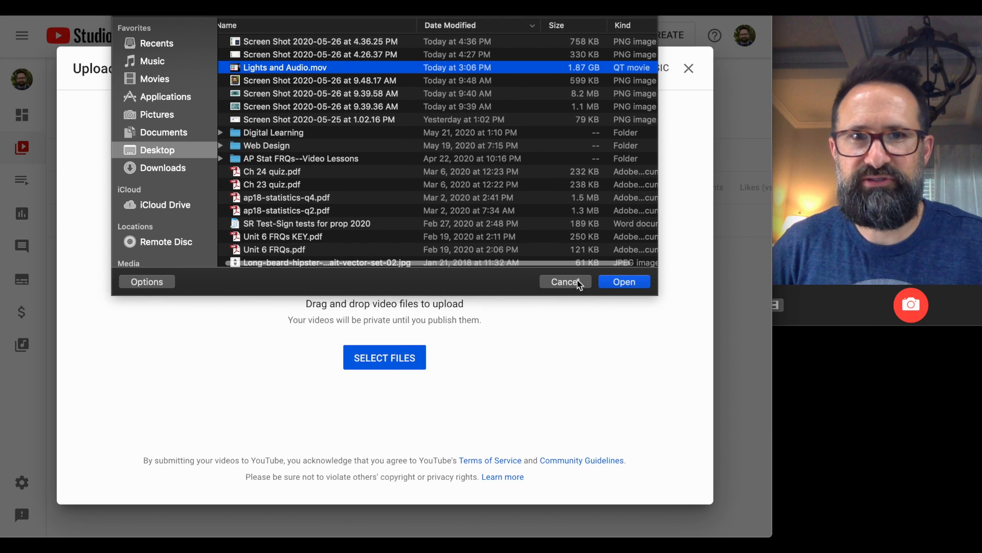
{"action": "left_click", "coordinate": [624, 284]}
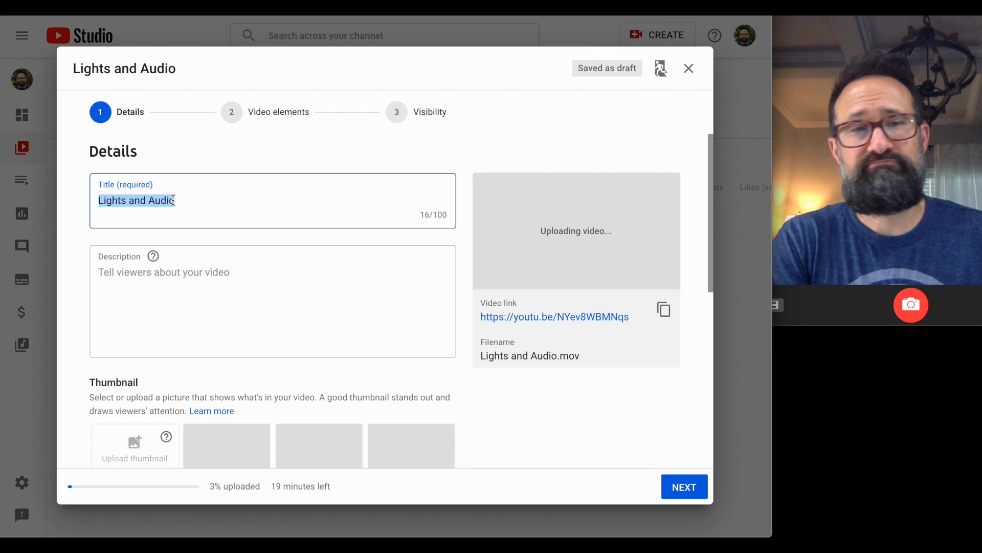
Enter 'How to improve lighting and audio.' as the description, fixing typos along the way.
{"action": "left_click", "coordinate": [197, 298]}
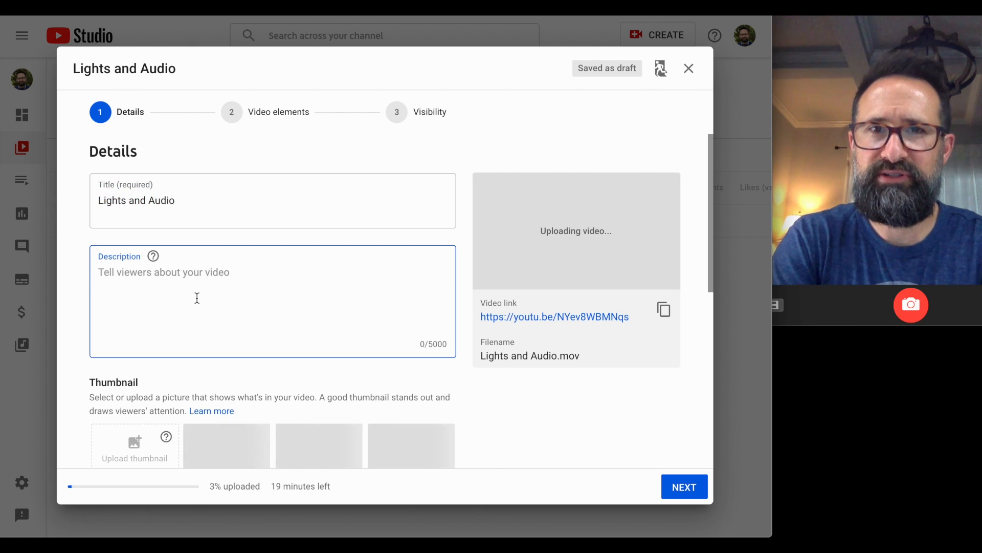
{"action": "type", "text": "How to "}
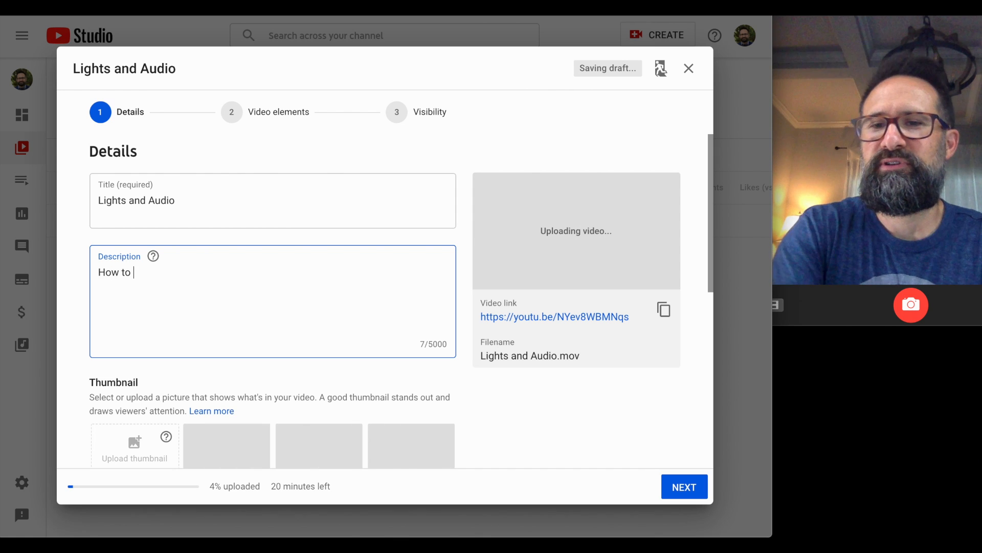
{"action": "type", "text": "impro"}
{"action": "key", "text": "BackSpace"}
{"action": "type", "text": "ove ling"}
{"action": "key", "text": "BackSpace"}
{"action": "key", "text": "BackSpace"}
{"action": "type", "text": "gthi"}
{"action": "key", "text": "BackSpace"}
{"action": "key", "text": "BackSpace"}
{"action": "key", "text": "BackSpace"}
{"action": "type", "text": "ht"}
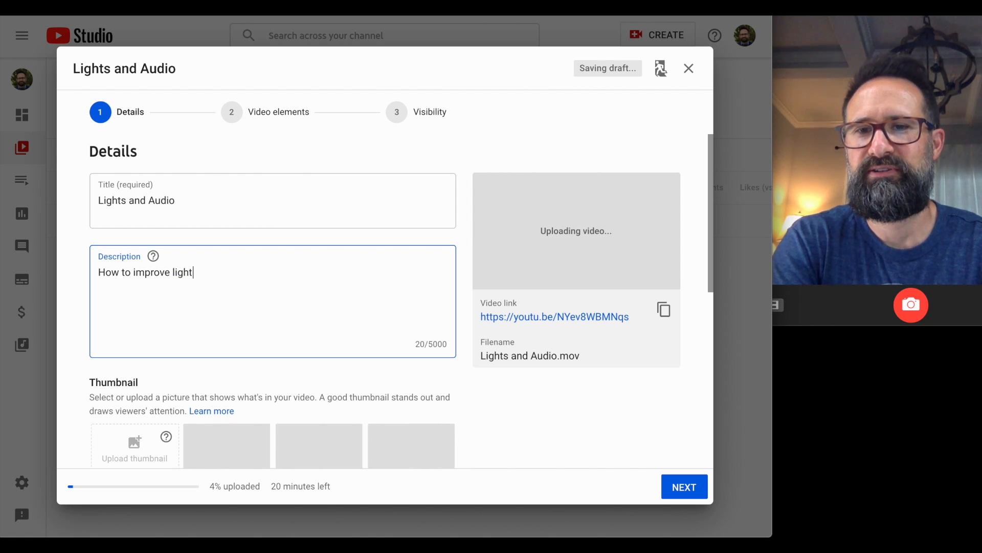
{"action": "type", "text": "ing and audio"}
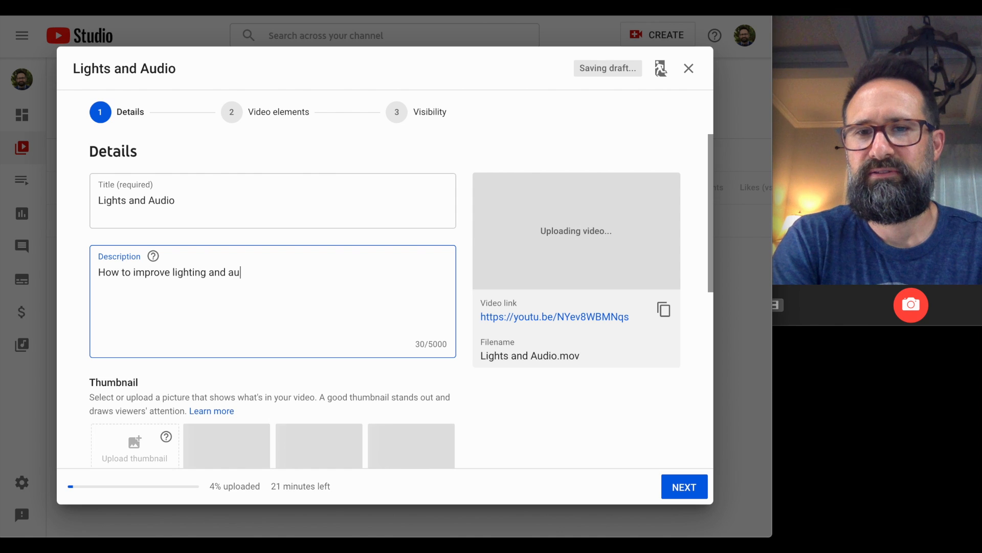
{"action": "key", "text": "BackSpace"}
{"action": "key", "text": "BackSpace"}
{"action": "key", "text": "BackSpace"}
{"action": "key", "text": "BackSpace"}
{"action": "type", "text": "di"}
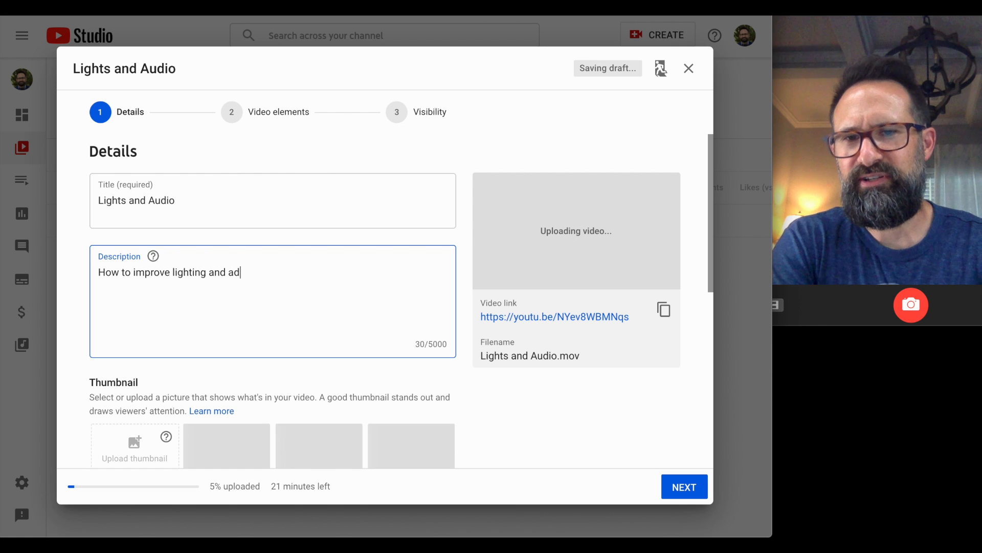
{"action": "key", "text": "BackSpace"}
{"action": "type", "text": "udio."}
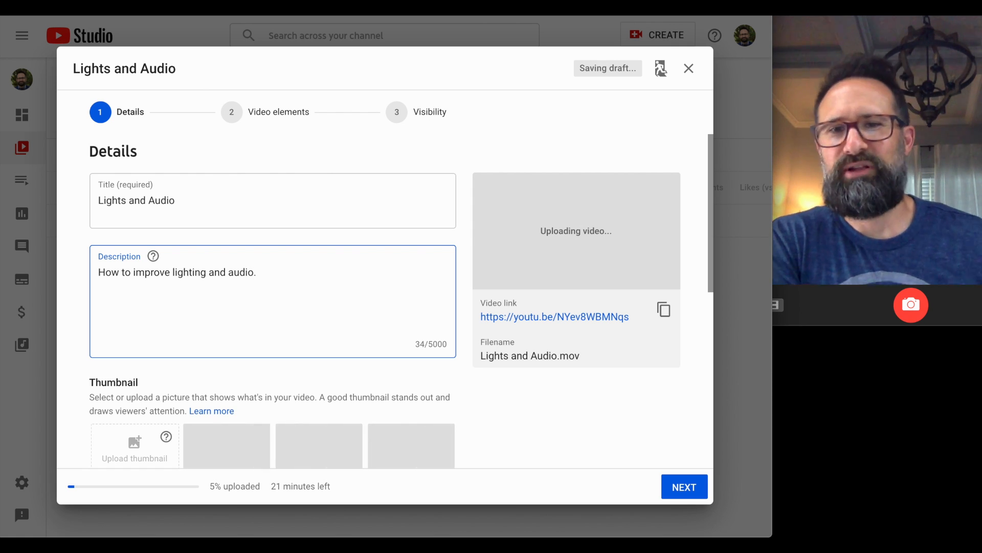
{"action": "scroll", "coordinate": [264, 333], "scroll_direction": "down", "scroll_amount": 3}
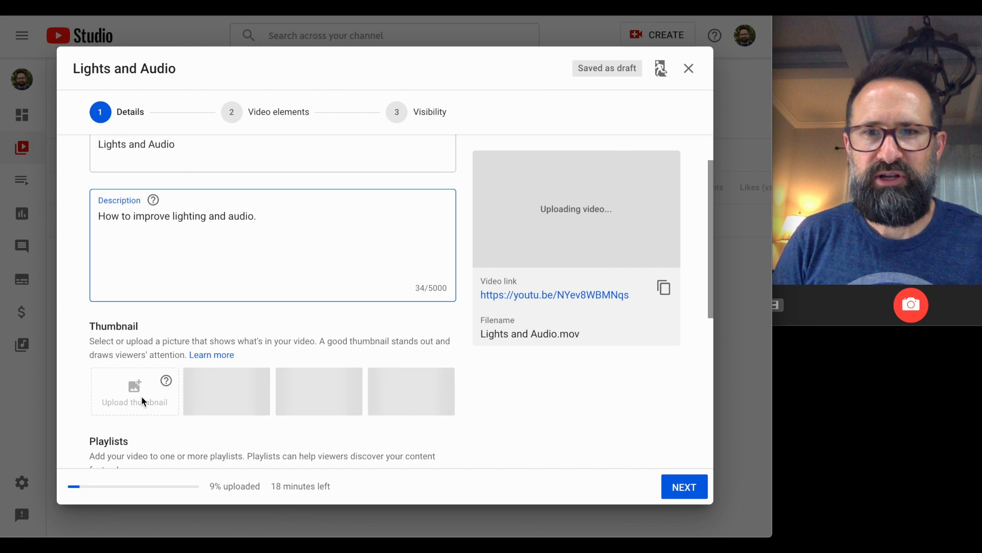
{"action": "mouse_move", "coordinate": [166, 382]}
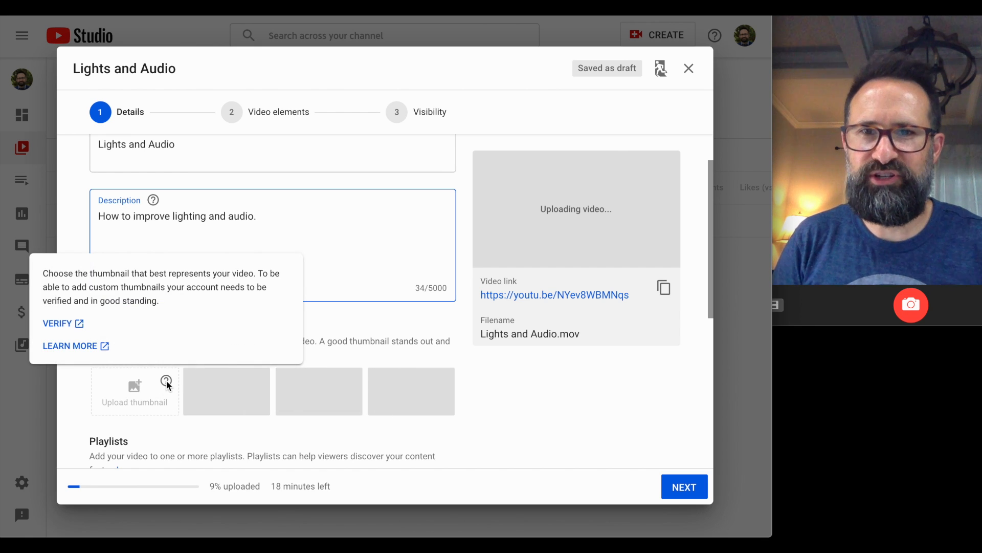
{"action": "left_click", "coordinate": [345, 345]}
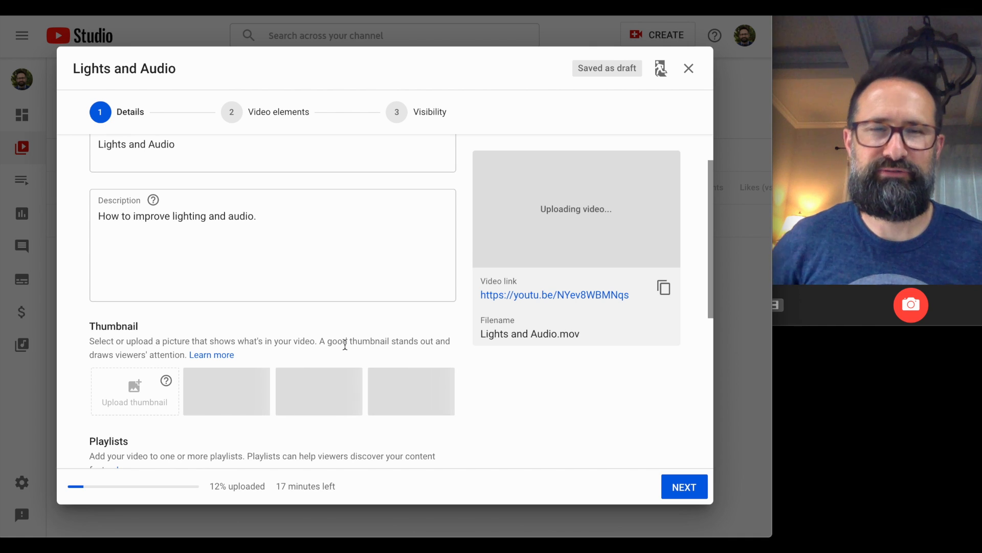
Add the video to the Custom Video Tutorials playlist.
{"action": "scroll", "coordinate": [281, 363], "scroll_direction": "down", "scroll_amount": 1}
{"action": "scroll", "coordinate": [281, 363], "scroll_direction": "down", "scroll_amount": 2}
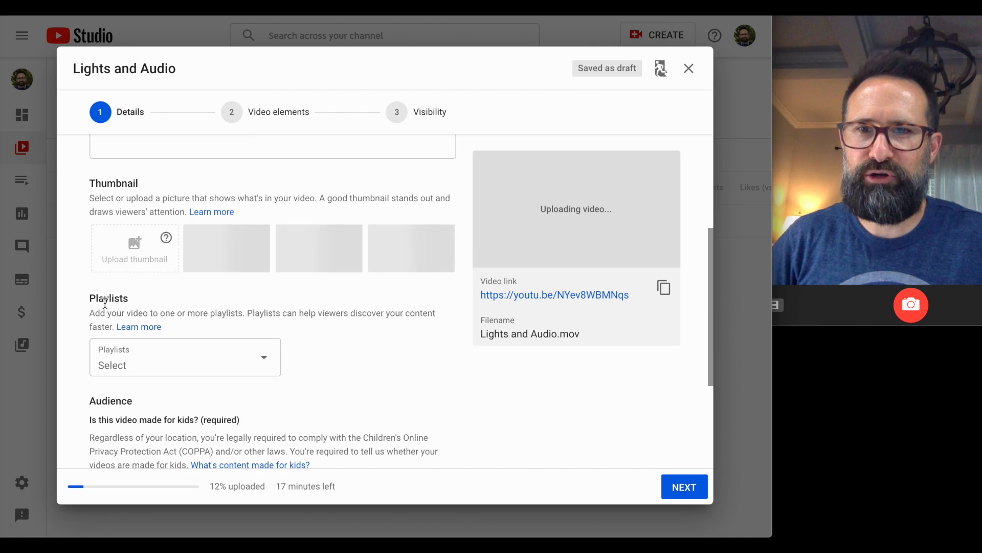
{"action": "left_click", "coordinate": [264, 362]}
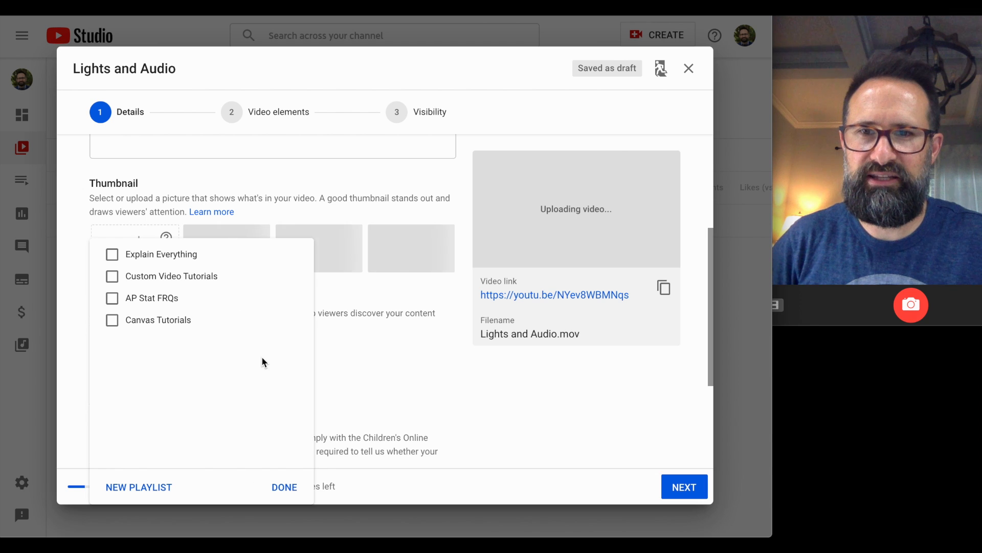
{"action": "left_click", "coordinate": [113, 278]}
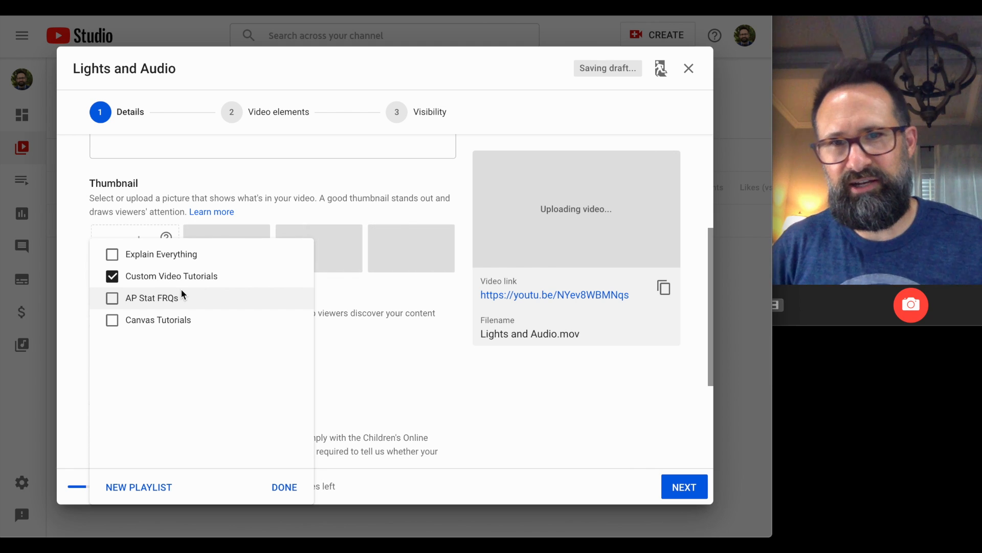
{"action": "left_click", "coordinate": [338, 366]}
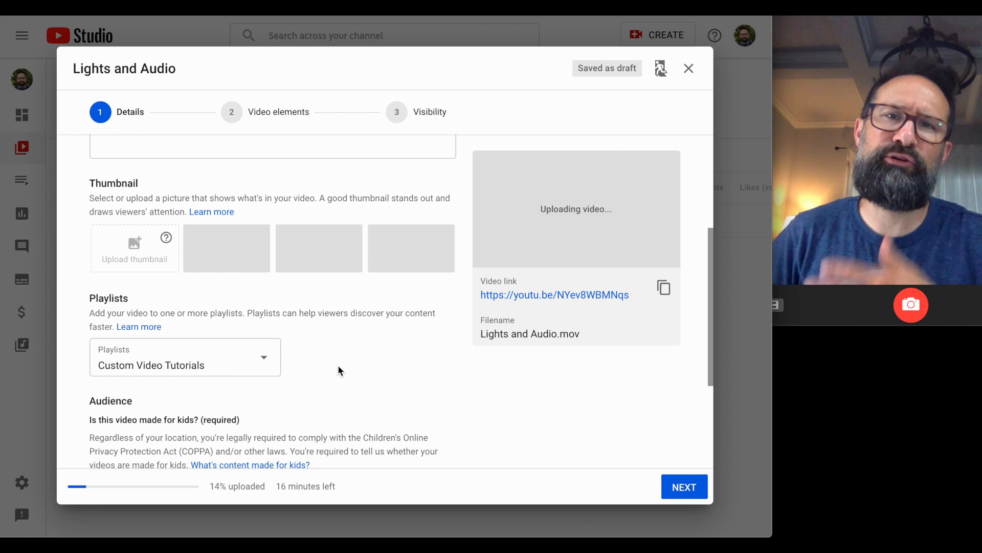
Mark the video as not made for kids and reveal the additional options.
{"action": "scroll", "coordinate": [339, 369], "scroll_direction": "down", "scroll_amount": 2}
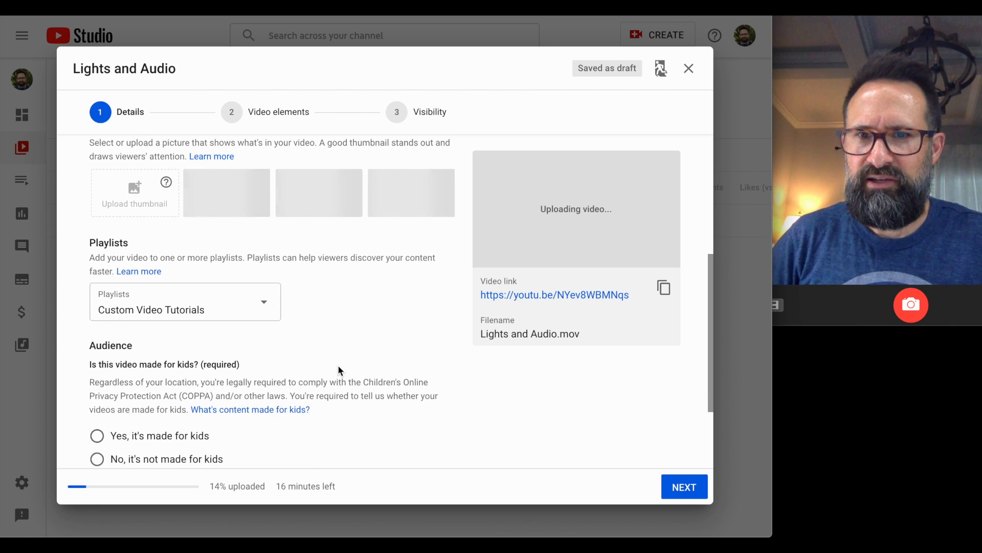
{"action": "scroll", "coordinate": [339, 370], "scroll_direction": "down", "scroll_amount": 2}
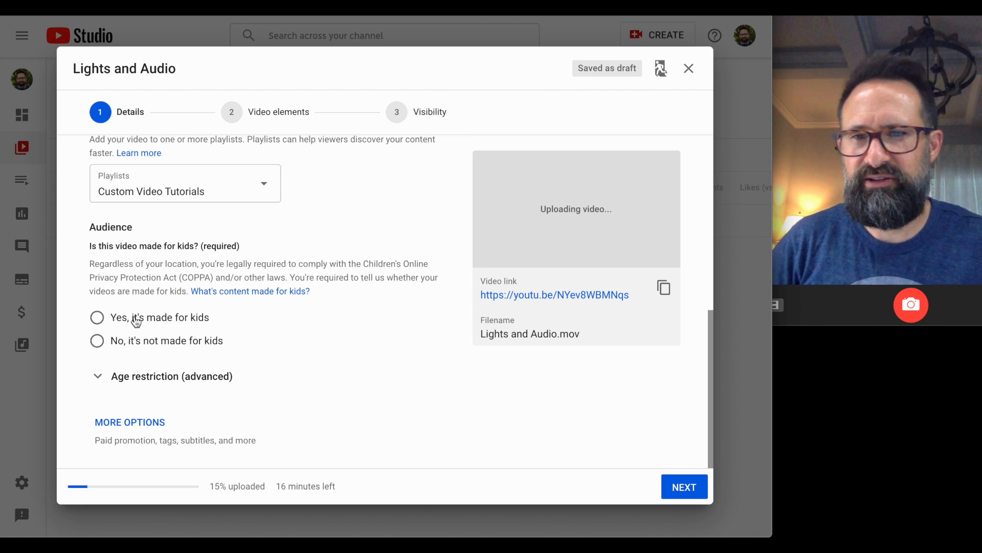
{"action": "left_click", "coordinate": [97, 341]}
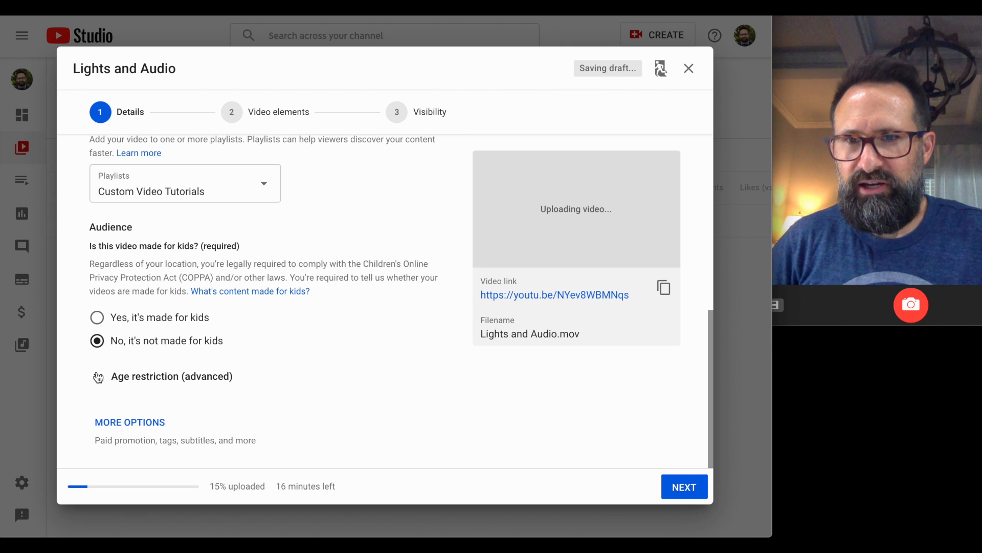
{"action": "left_click", "coordinate": [142, 414]}
Add the tags Canvas and iMovie in the Tags field.
{"action": "scroll", "coordinate": [178, 418], "scroll_direction": "down", "scroll_amount": 6}
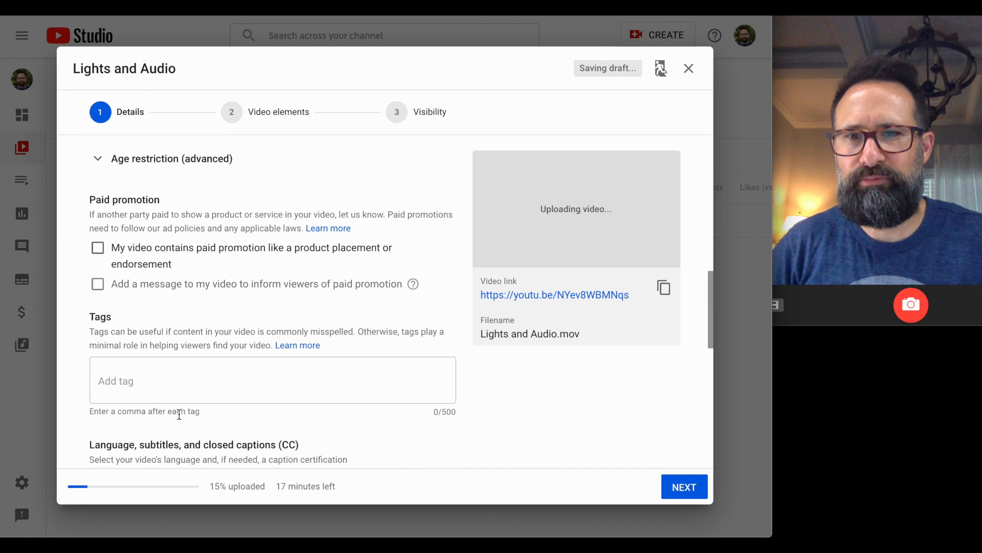
{"action": "scroll", "coordinate": [157, 347], "scroll_direction": "down", "scroll_amount": 2}
{"action": "left_click", "coordinate": [109, 207]}
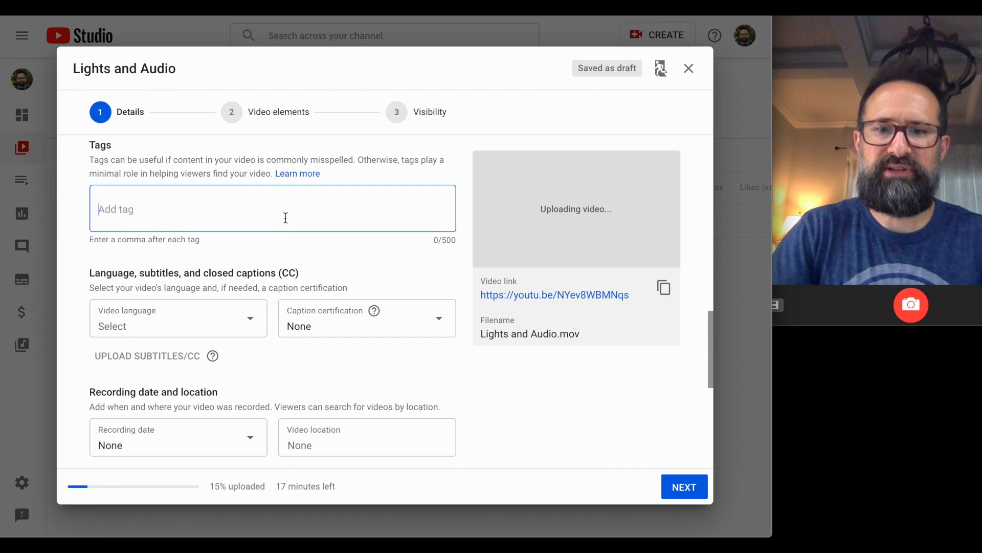
{"action": "type", "text": "Can"}
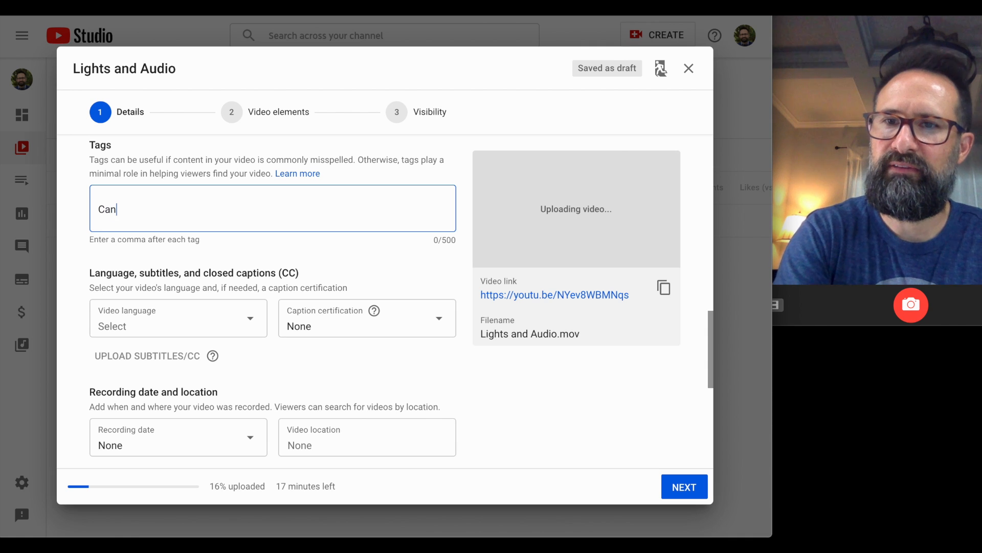
{"action": "type", "text": "vas"}
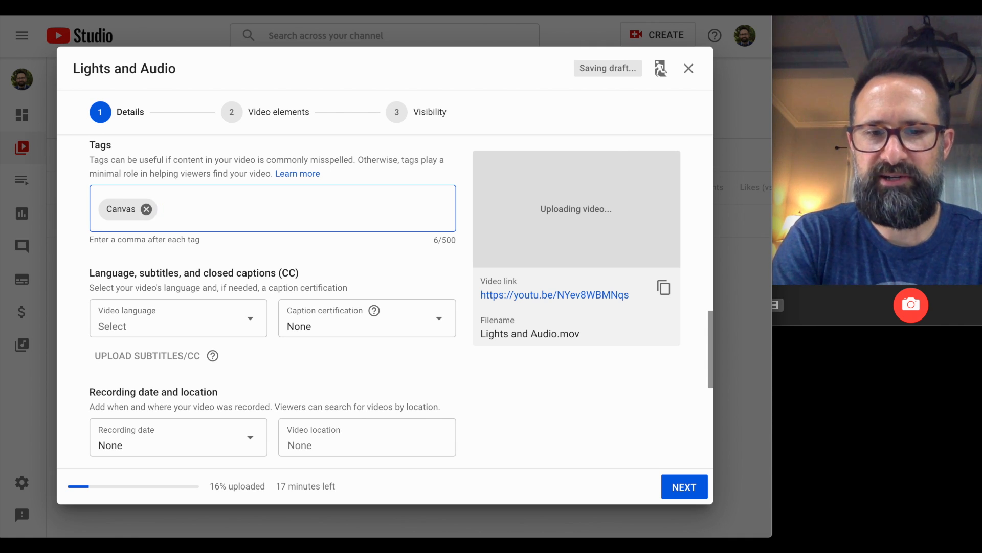
{"action": "type", "text": ",I"}
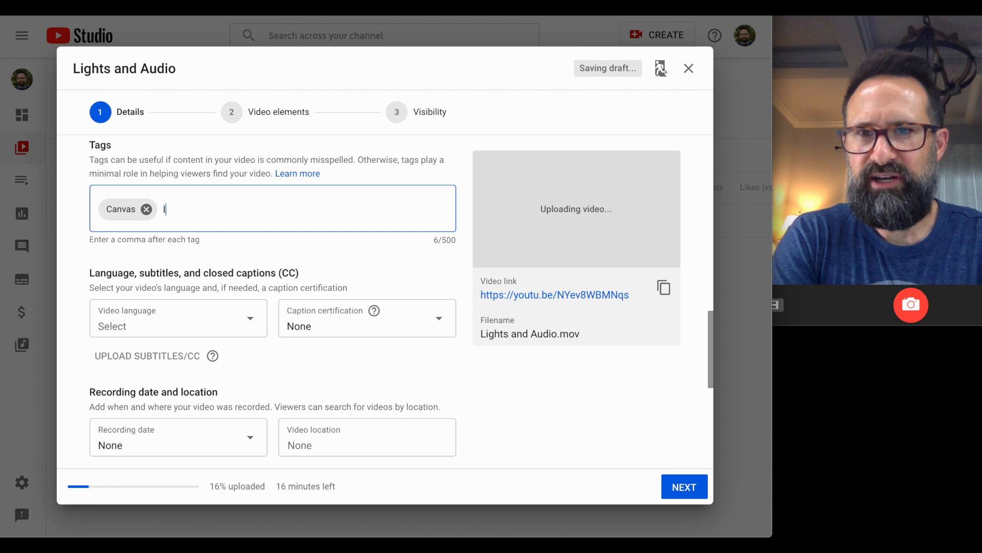
{"action": "type", "text": "iMo"}
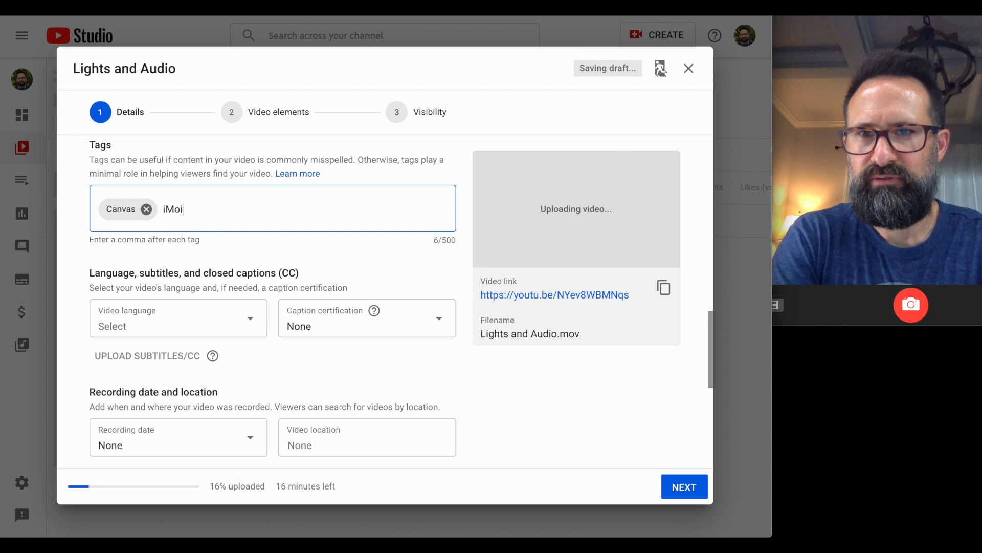
{"action": "type", "text": "vi"}
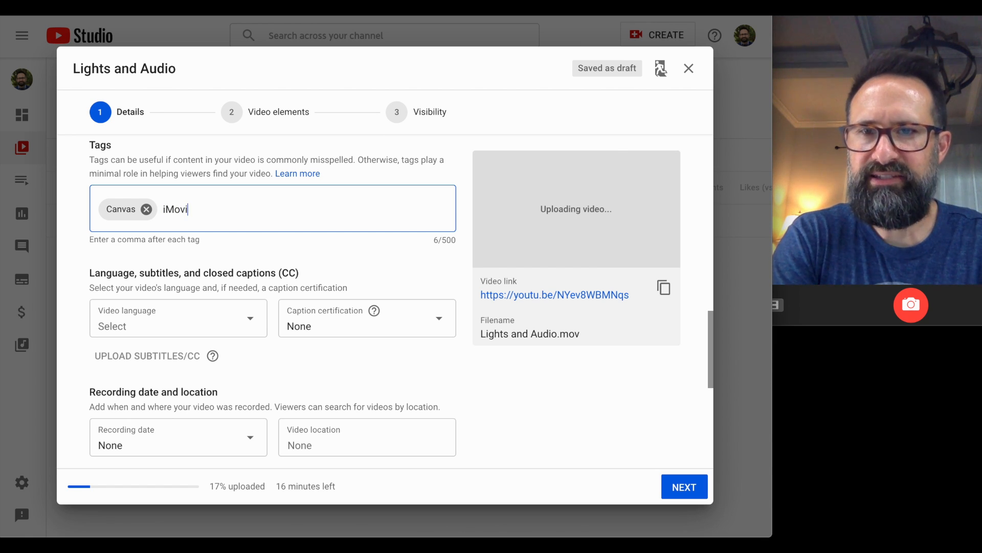
{"action": "type", "text": "e"}
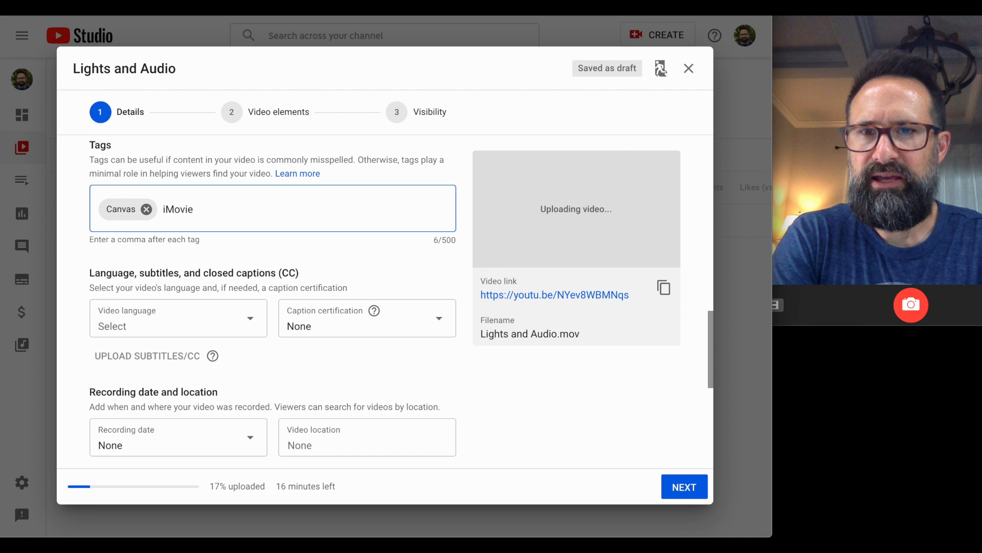
{"action": "type", "text": ","}
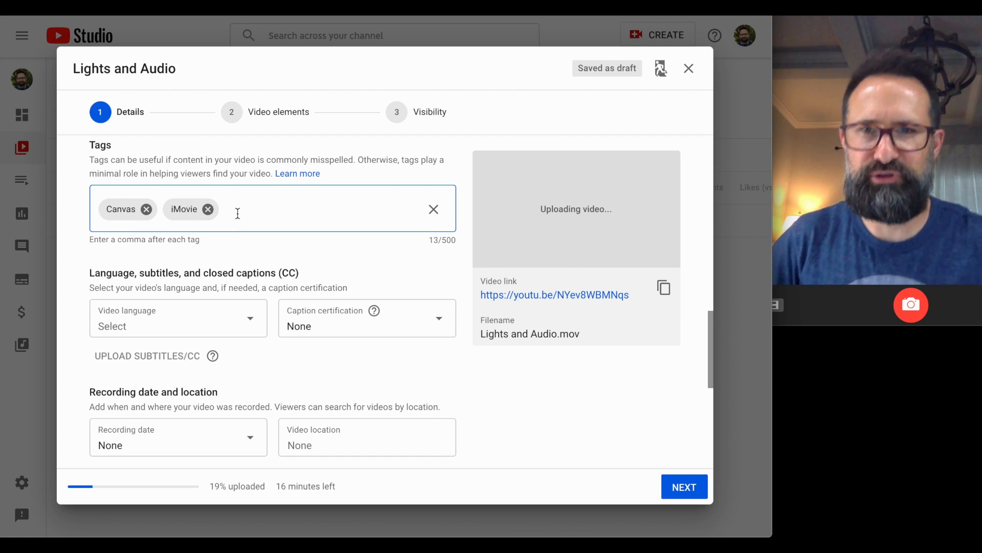
Set the category to Education and advance through video elements to the Visibility step.
{"action": "scroll", "coordinate": [241, 216], "scroll_direction": "down", "scroll_amount": 2}
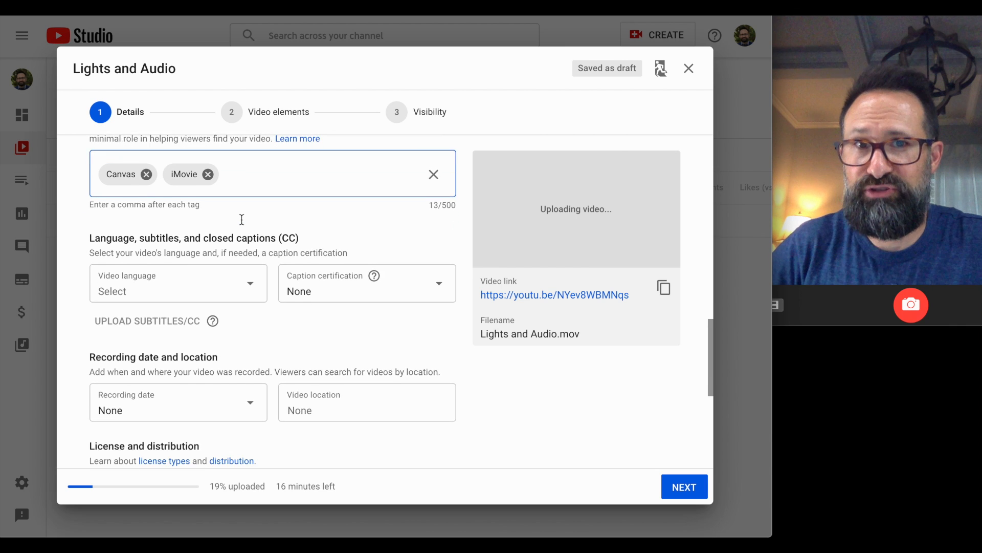
{"action": "scroll", "coordinate": [246, 277], "scroll_direction": "down", "scroll_amount": 1}
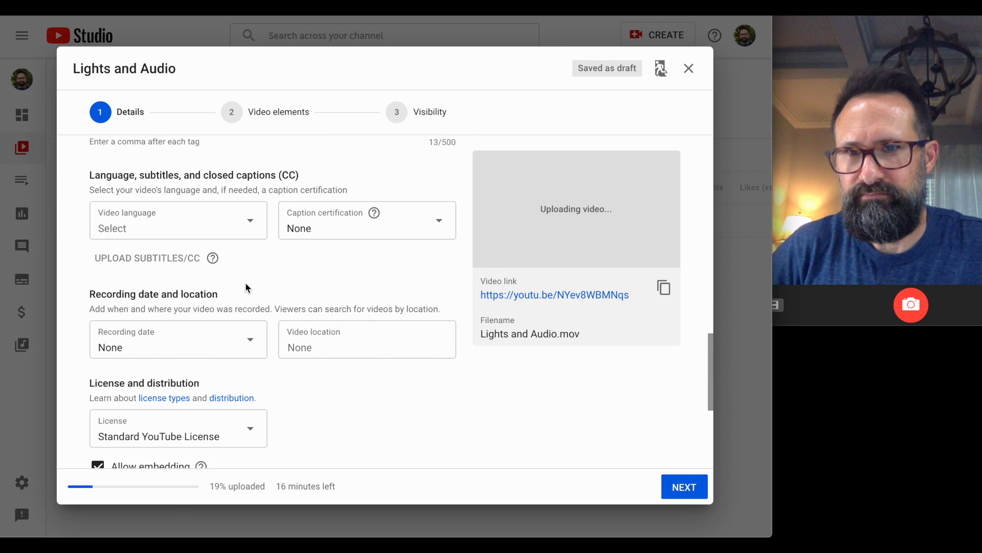
{"action": "scroll", "coordinate": [246, 293], "scroll_direction": "down", "scroll_amount": 5}
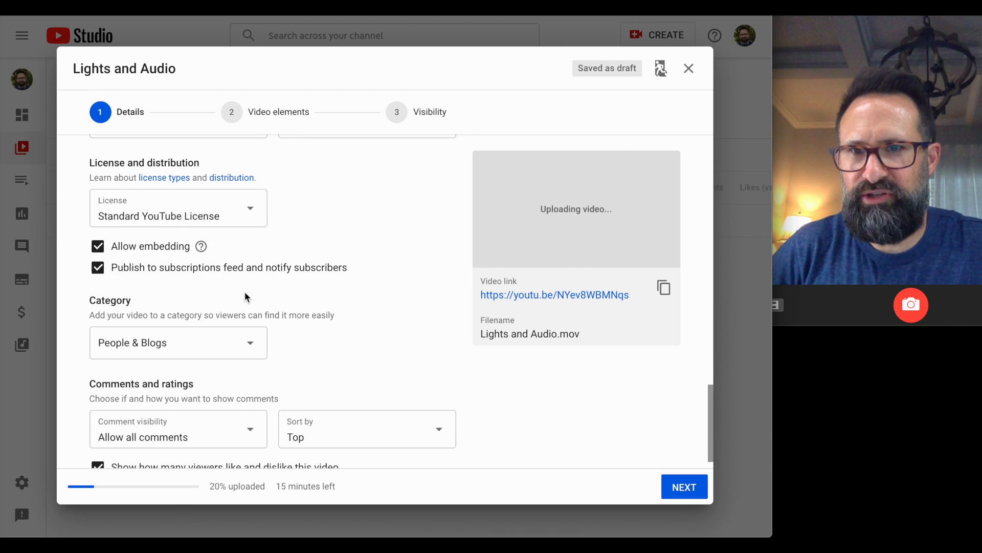
{"action": "left_click", "coordinate": [252, 320]}
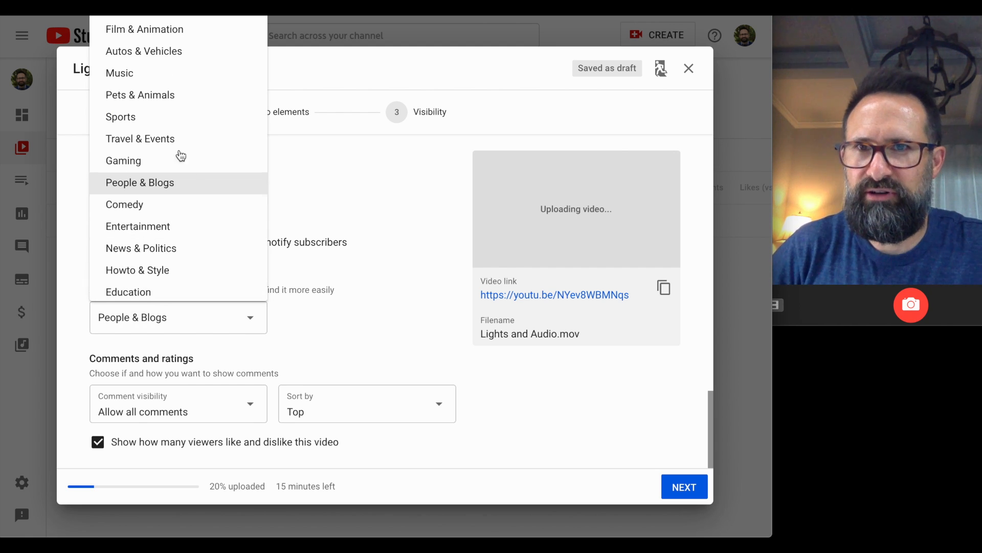
{"action": "scroll", "coordinate": [145, 271], "scroll_direction": "down", "scroll_amount": 1}
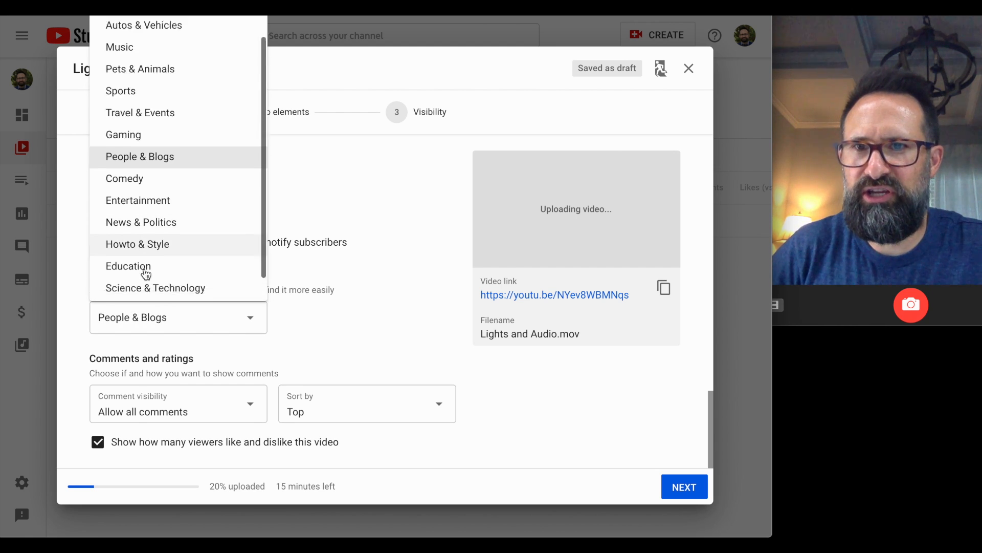
{"action": "left_click", "coordinate": [149, 247]}
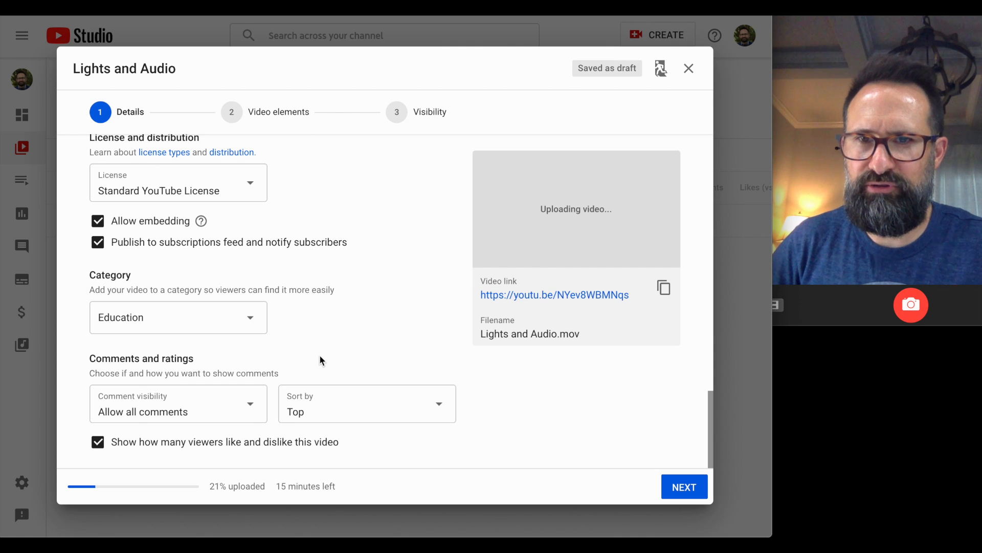
{"action": "left_click", "coordinate": [668, 487]}
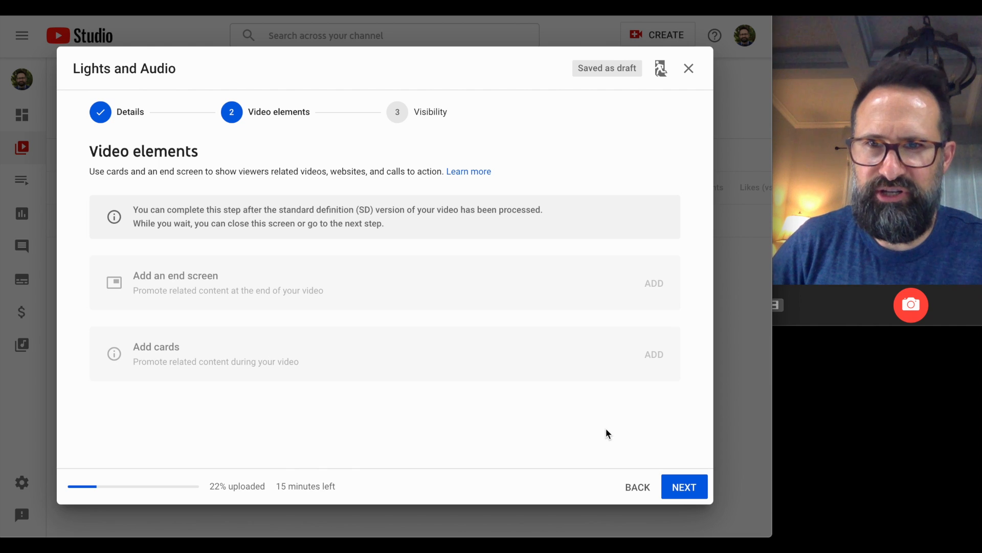
{"action": "left_click", "coordinate": [678, 489]}
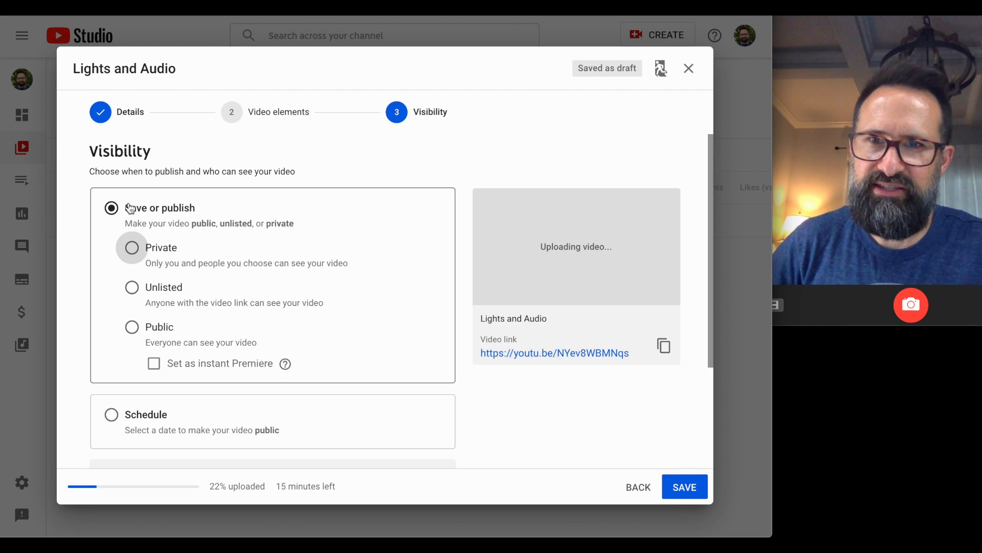
Choose Public visibility, then switch to Schedule for May 27, 2020 at 12:00 AM.
{"action": "scroll", "coordinate": [127, 248], "scroll_direction": "down", "scroll_amount": 1}
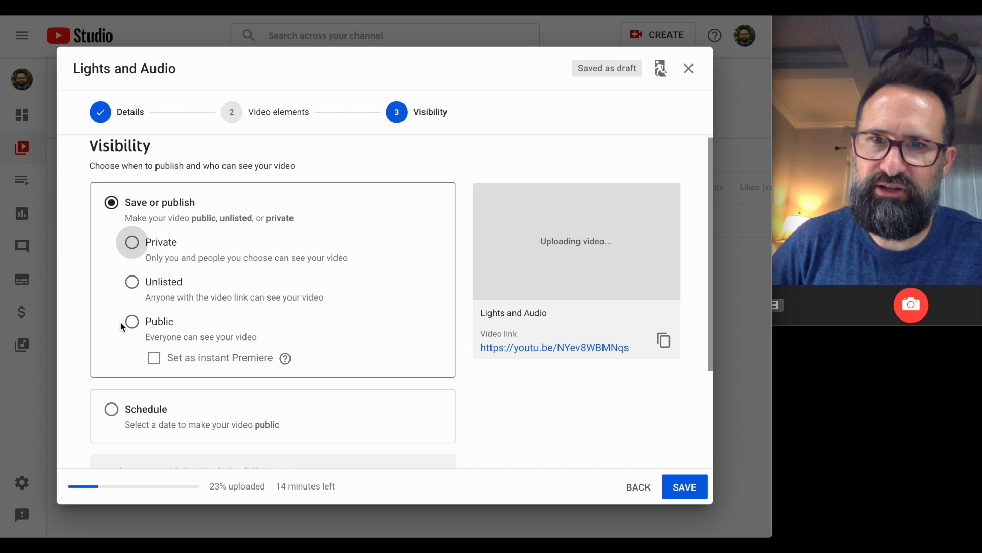
{"action": "left_click", "coordinate": [133, 323]}
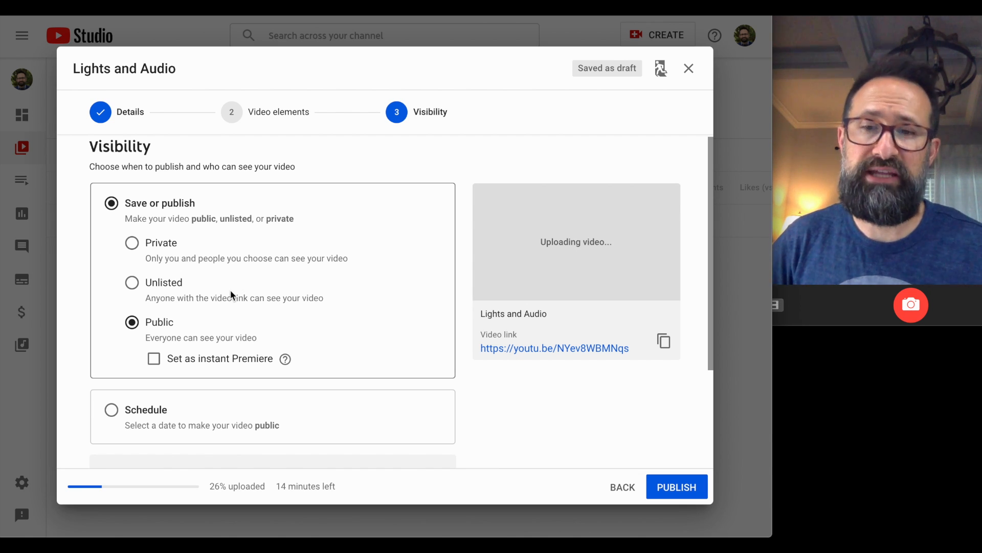
{"action": "scroll", "coordinate": [234, 287], "scroll_direction": "down", "scroll_amount": 2}
{"action": "left_click", "coordinate": [113, 307]}
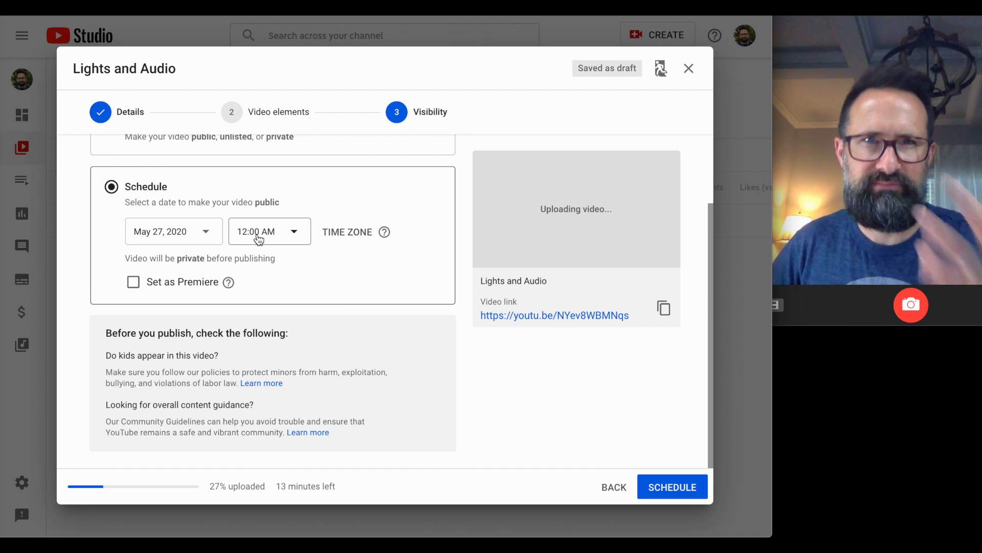
Switch from scheduling back to Save or publish with Public visibility.
{"action": "scroll", "coordinate": [256, 242], "scroll_direction": "up", "scroll_amount": 1}
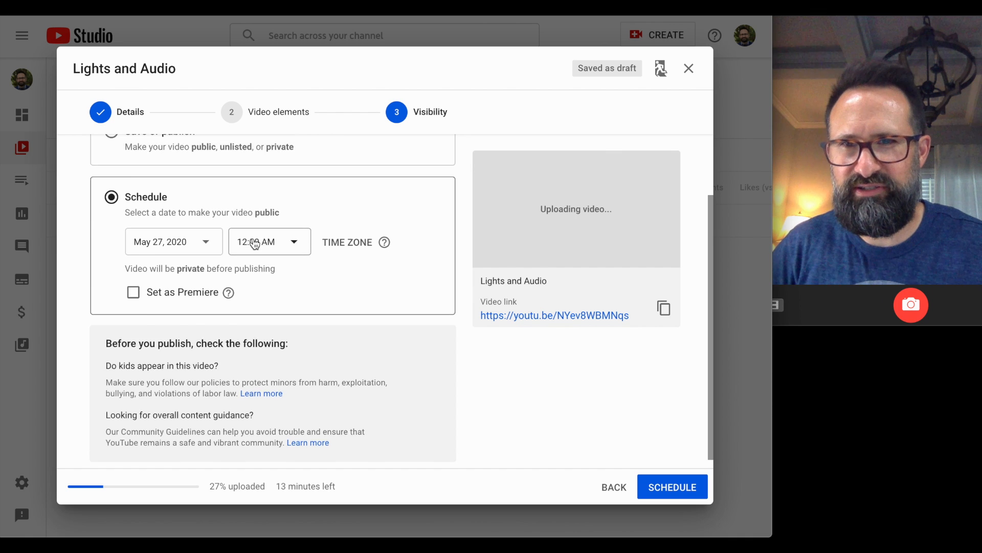
{"action": "scroll", "coordinate": [256, 242], "scroll_direction": "up", "scroll_amount": 2}
{"action": "left_click", "coordinate": [112, 209]}
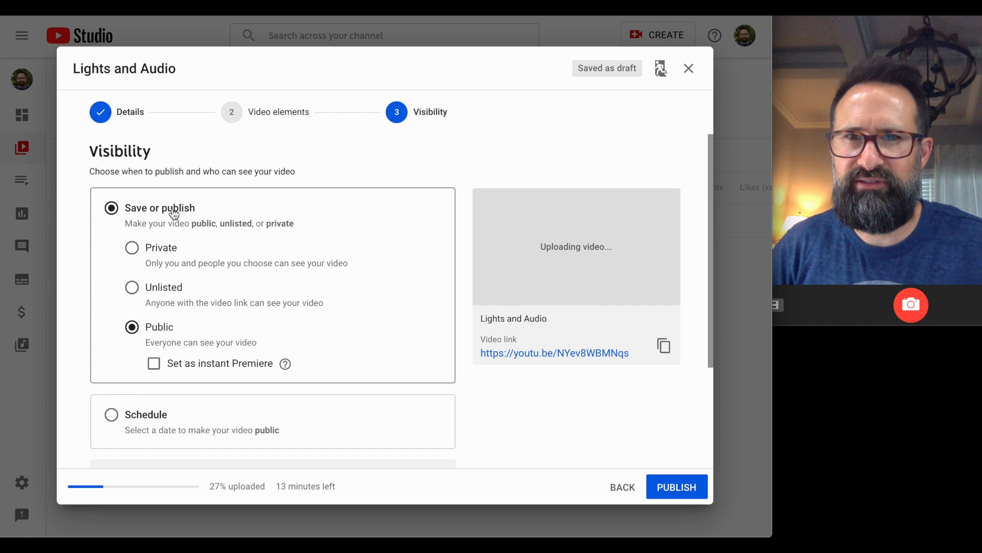
Copy the video's link to the clipboard.
{"action": "scroll", "coordinate": [425, 322], "scroll_direction": "down", "scroll_amount": 1}
{"action": "scroll", "coordinate": [425, 327], "scroll_direction": "down", "scroll_amount": 1}
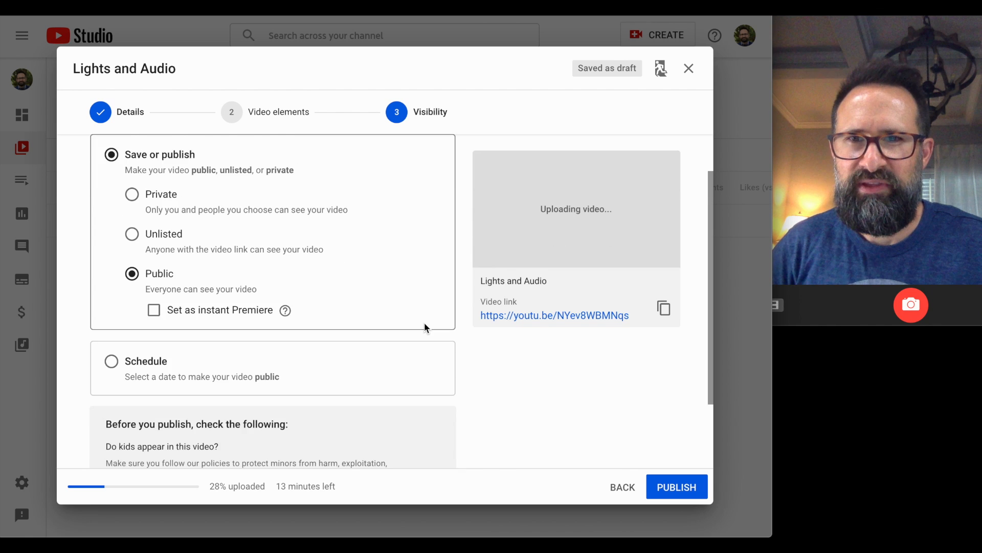
{"action": "scroll", "coordinate": [424, 328], "scroll_direction": "down", "scroll_amount": 1}
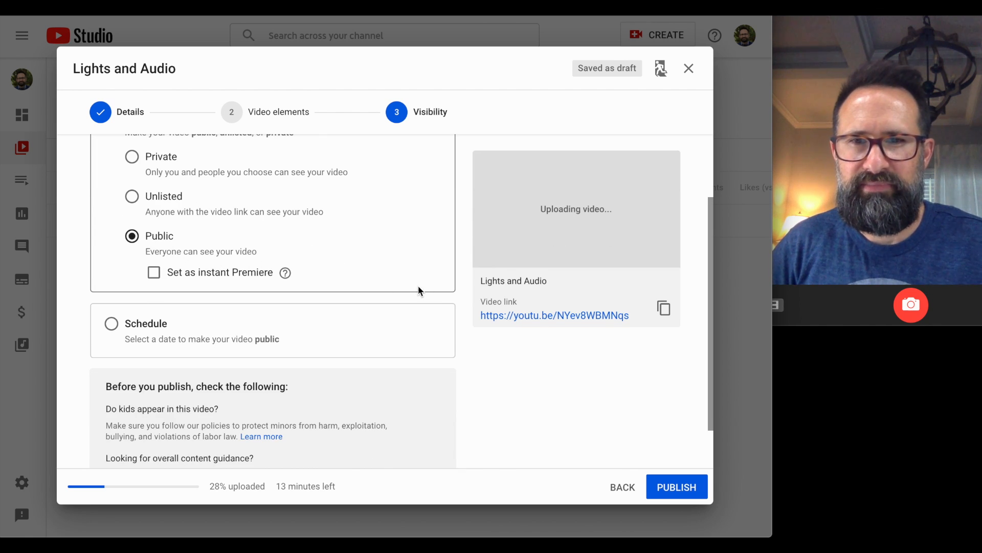
{"action": "scroll", "coordinate": [459, 395], "scroll_direction": "down", "scroll_amount": 1}
{"action": "scroll", "coordinate": [459, 399], "scroll_direction": "up", "scroll_amount": 3}
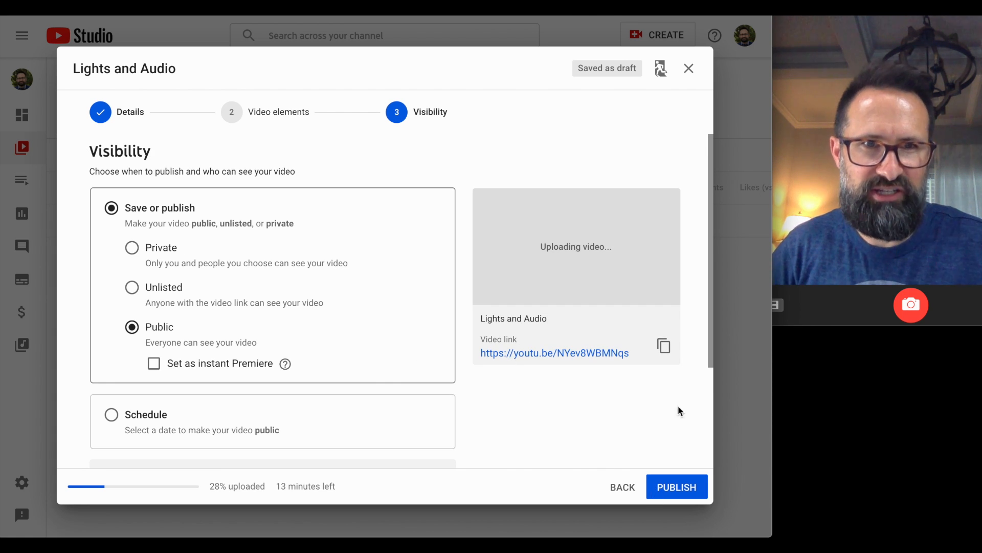
{"action": "left_click", "coordinate": [665, 348]}
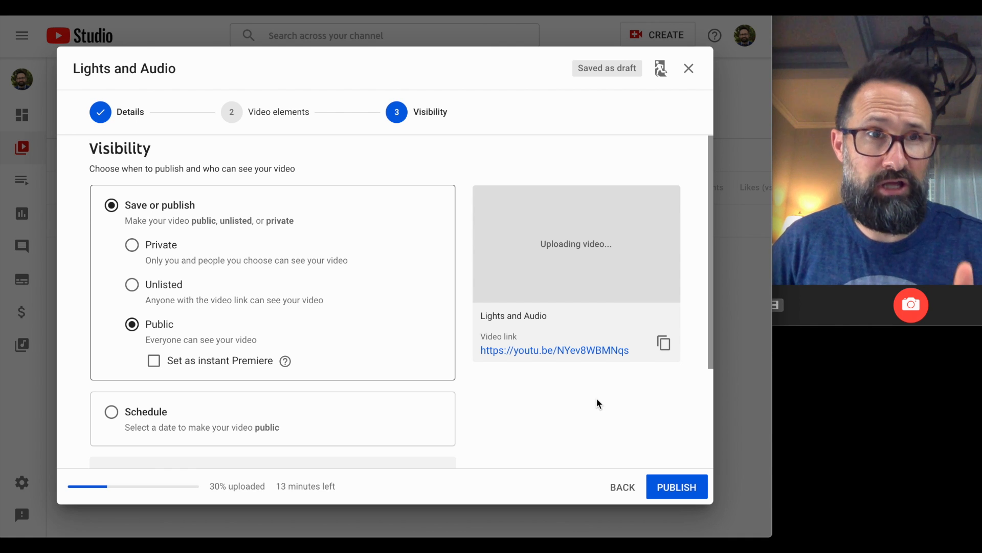
{"action": "left_click", "coordinate": [108, 114]}
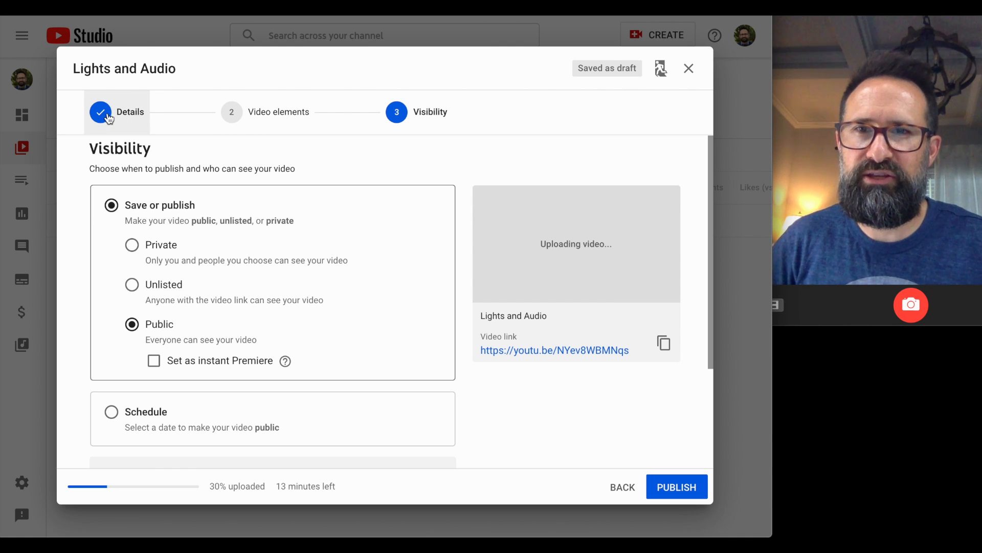
{"action": "scroll", "coordinate": [330, 241], "scroll_direction": "down", "scroll_amount": 2}
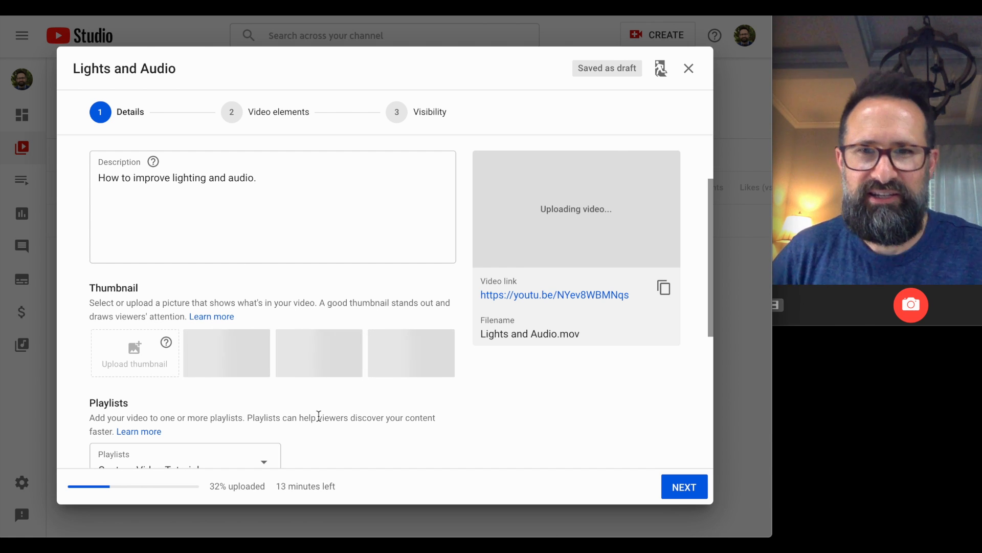
{"action": "left_click", "coordinate": [687, 492]}
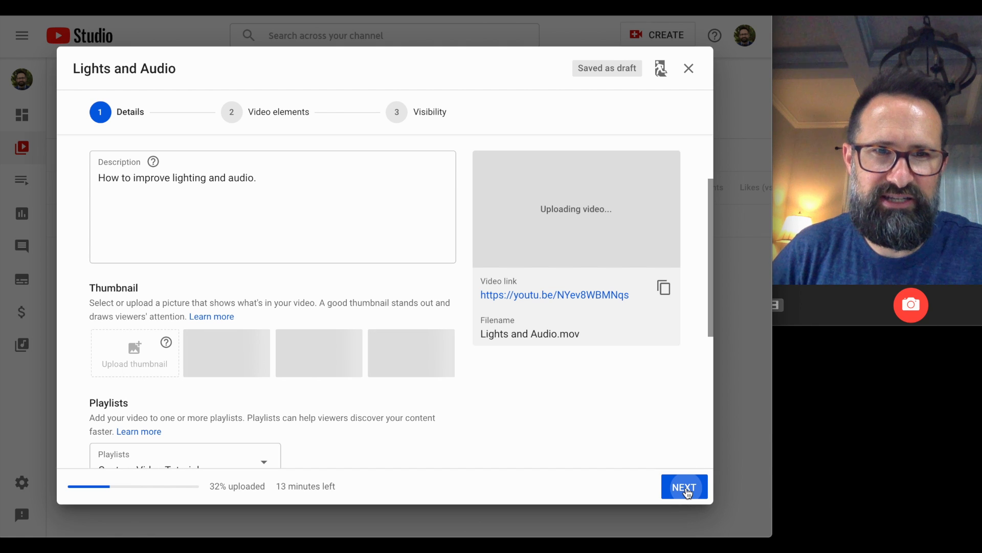
{"action": "left_click", "coordinate": [687, 493]}
{"action": "left_click", "coordinate": [687, 492]}
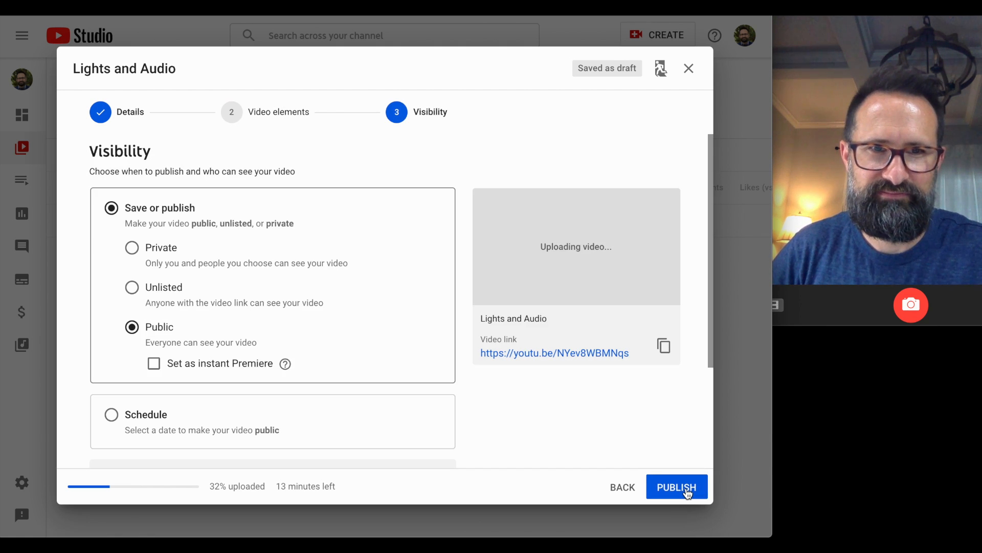
Publish Lights and Audio and close the Video uploading dialog to reach Channel videos.
{"action": "left_click", "coordinate": [688, 492]}
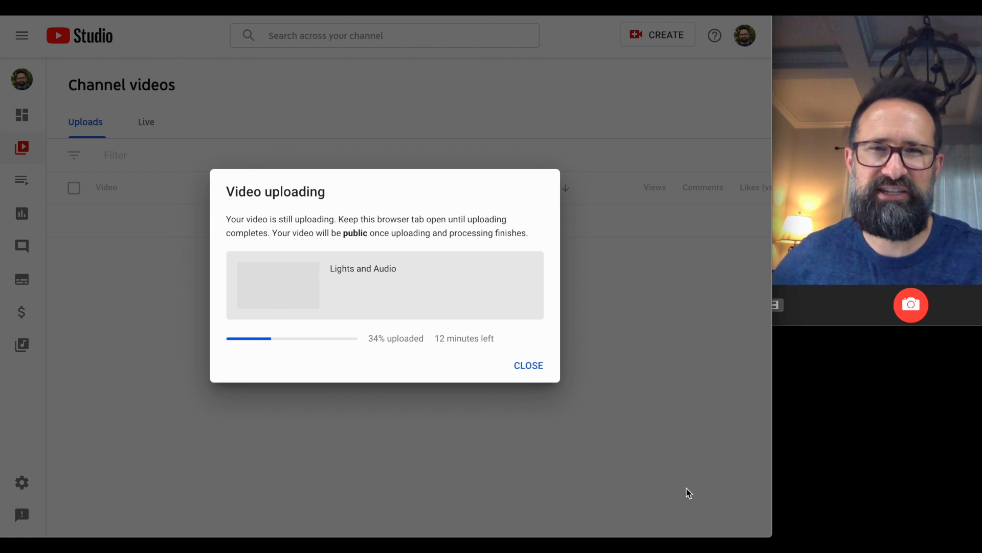
{"action": "left_click", "coordinate": [528, 365]}
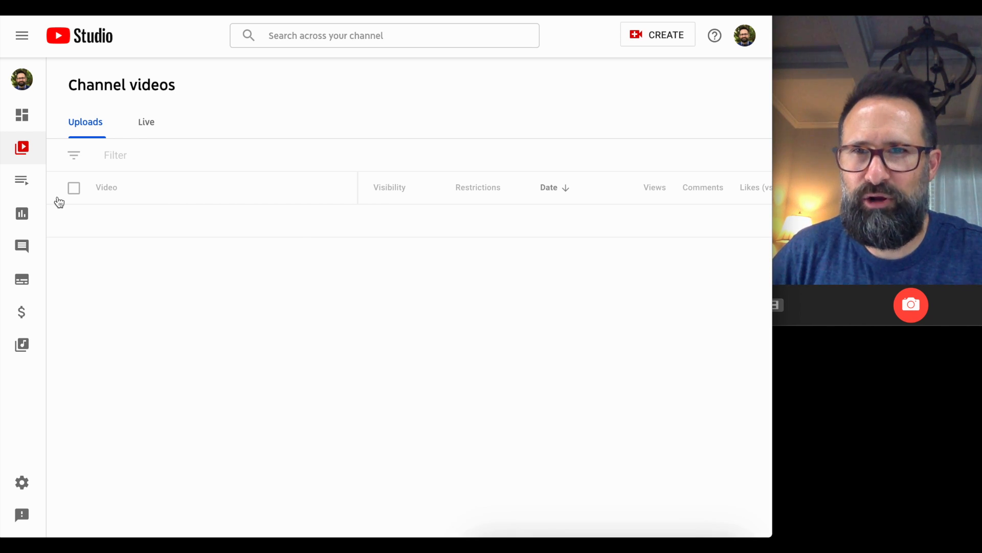
Dismiss the 'Click to go deep' tip on the Uploads list.
{"action": "mouse_move", "coordinate": [163, 258]}
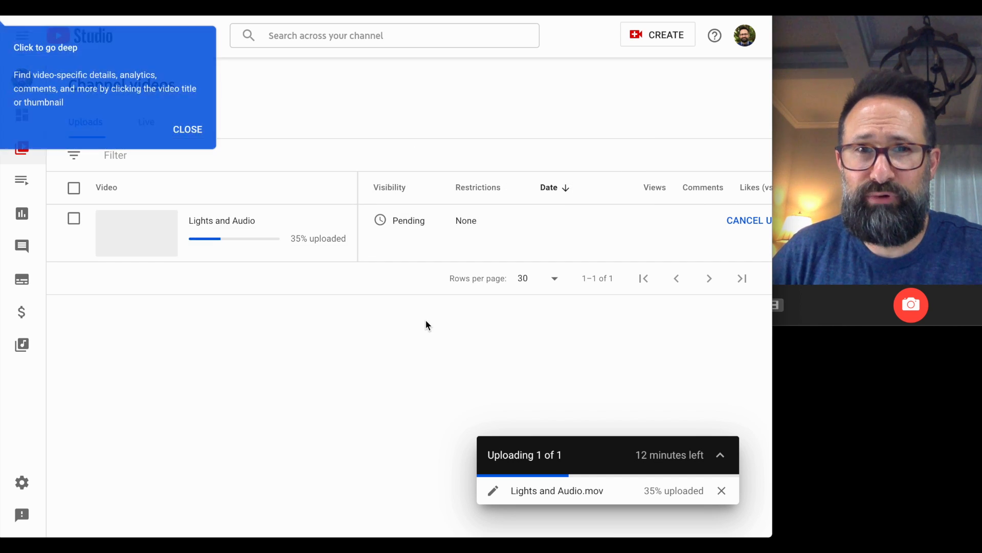
{"action": "left_click", "coordinate": [186, 129]}
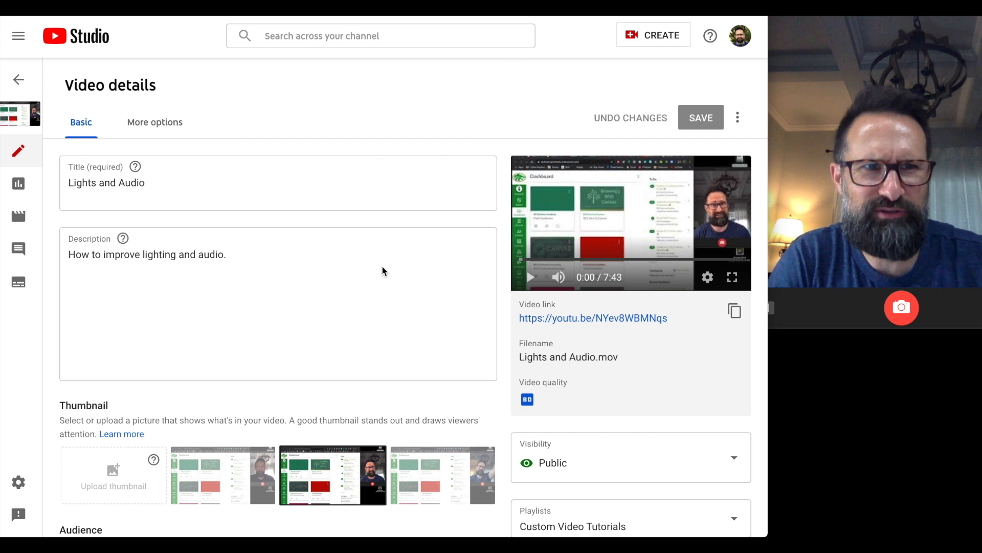
Compare the third, second and first auto-generated thumbnails for Lights and Audio.
{"action": "scroll", "coordinate": [307, 342], "scroll_direction": "down", "scroll_amount": 2}
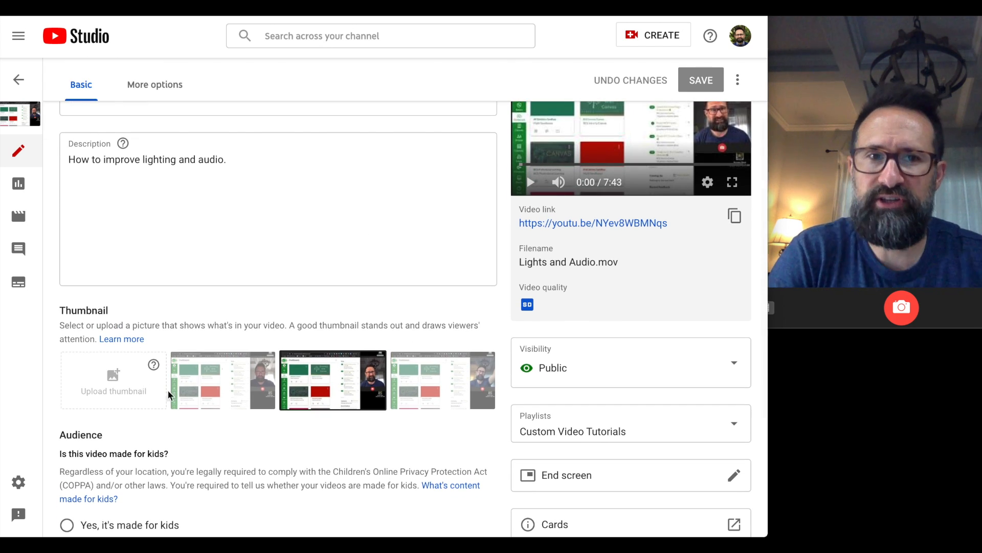
{"action": "scroll", "coordinate": [210, 380], "scroll_direction": "up", "scroll_amount": 2}
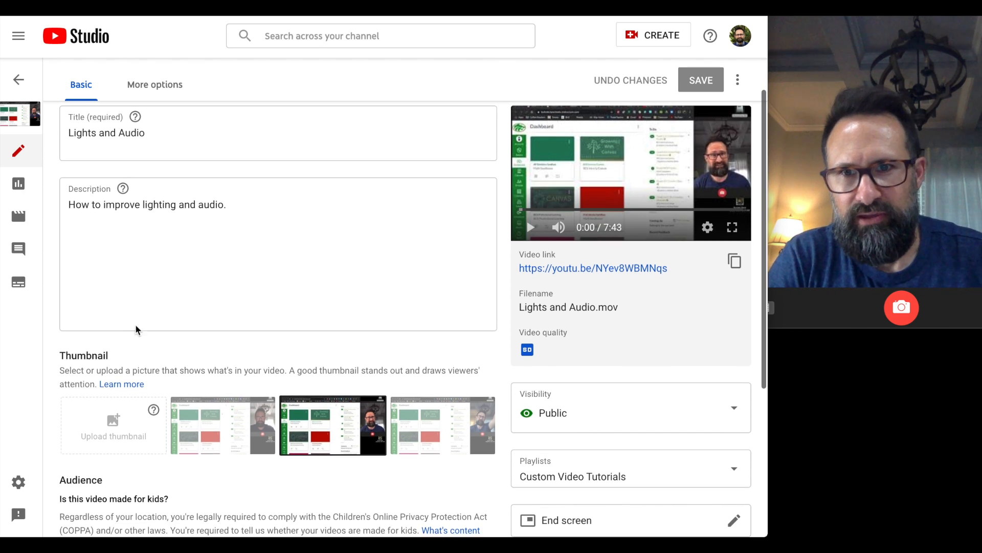
{"action": "scroll", "coordinate": [124, 324], "scroll_direction": "down", "scroll_amount": 1}
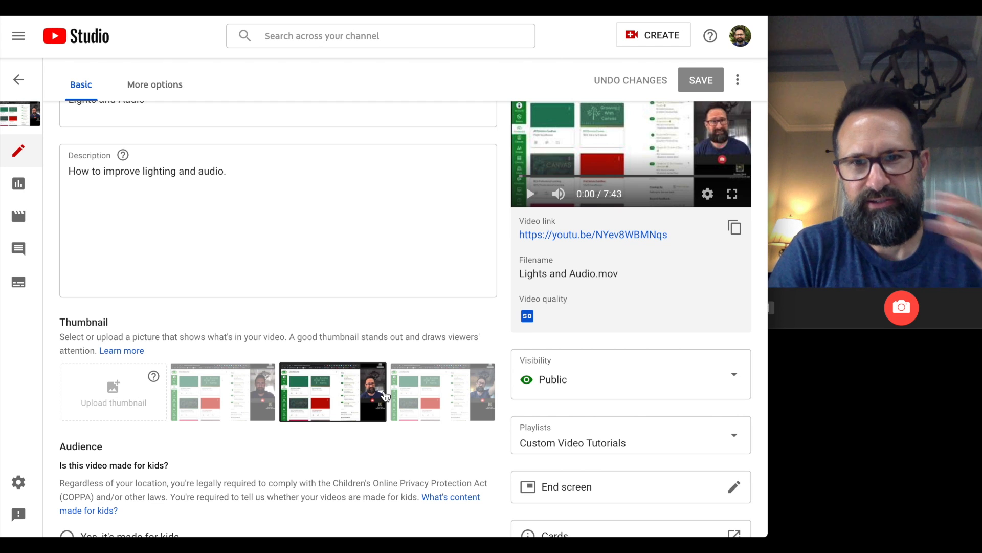
{"action": "left_click", "coordinate": [426, 393]}
{"action": "left_click", "coordinate": [340, 399]}
{"action": "left_click", "coordinate": [256, 399]}
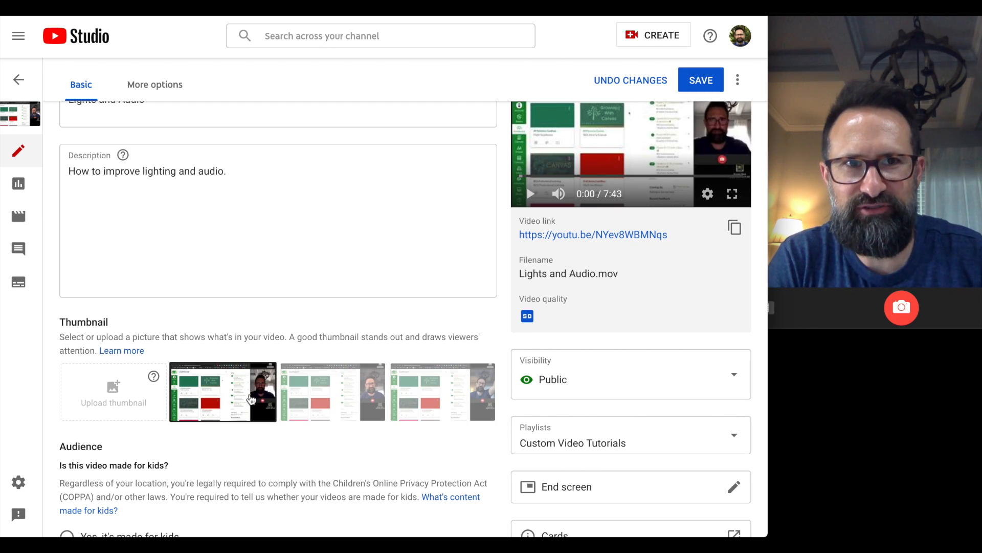
Settle on the first auto-generated frame as the thumbnail, leaving the change unsaved.
{"action": "left_click", "coordinate": [301, 397]}
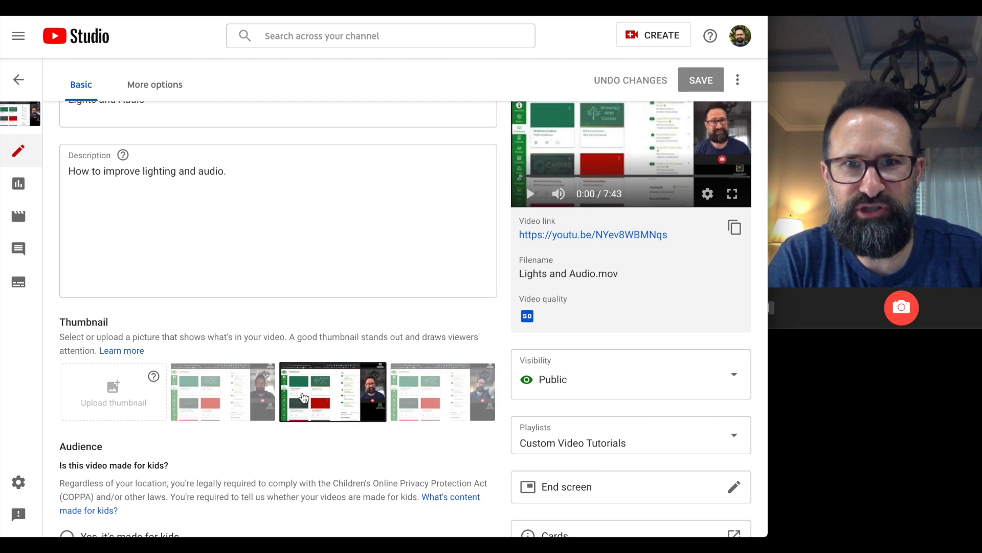
{"action": "left_click", "coordinate": [439, 384]}
{"action": "left_click", "coordinate": [242, 393]}
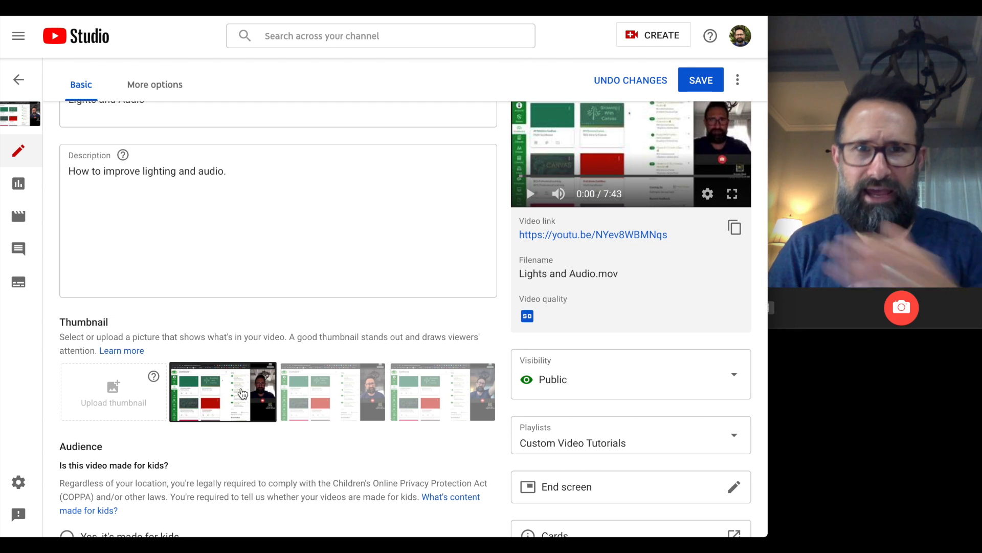
{"action": "scroll", "coordinate": [303, 344], "scroll_direction": "up", "scroll_amount": 1}
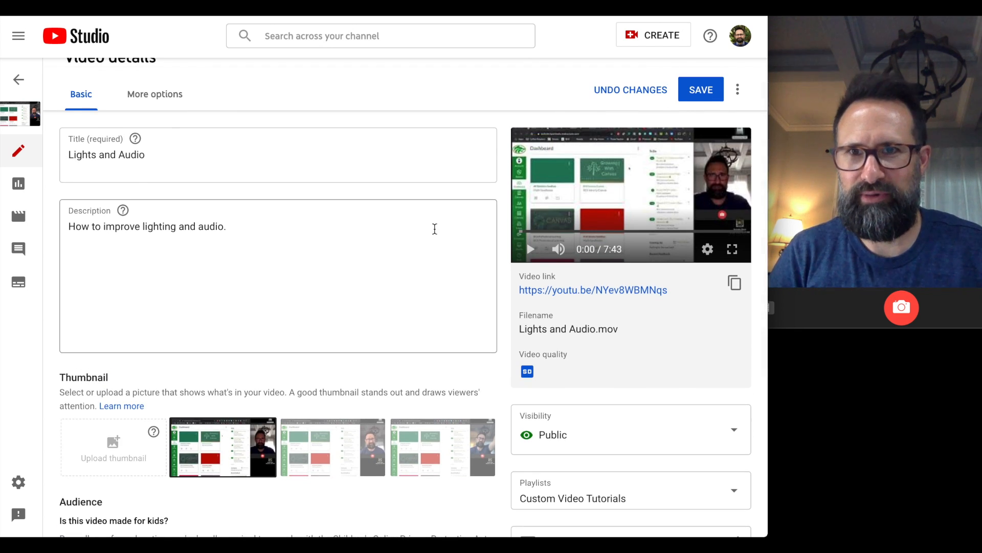
{"action": "scroll", "coordinate": [327, 272], "scroll_direction": "down", "scroll_amount": 1}
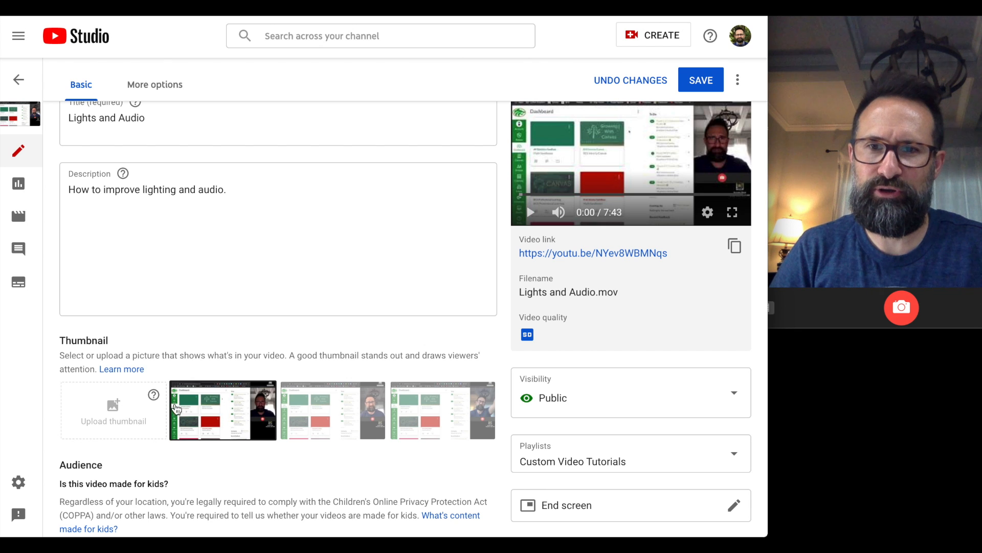
{"action": "scroll", "coordinate": [219, 386], "scroll_direction": "down", "scroll_amount": 1}
{"action": "scroll", "coordinate": [219, 386], "scroll_direction": "down", "scroll_amount": 1}
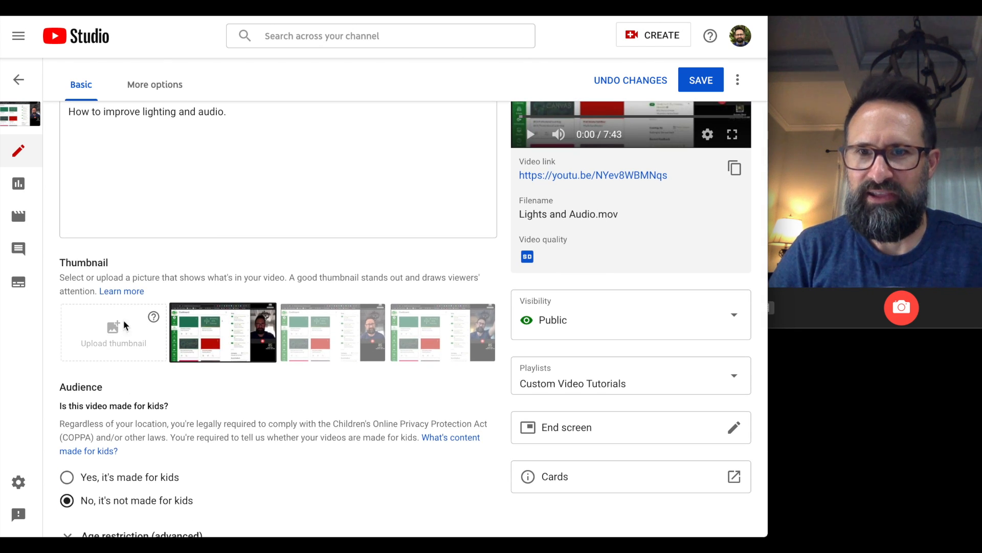
{"action": "left_click", "coordinate": [152, 318]}
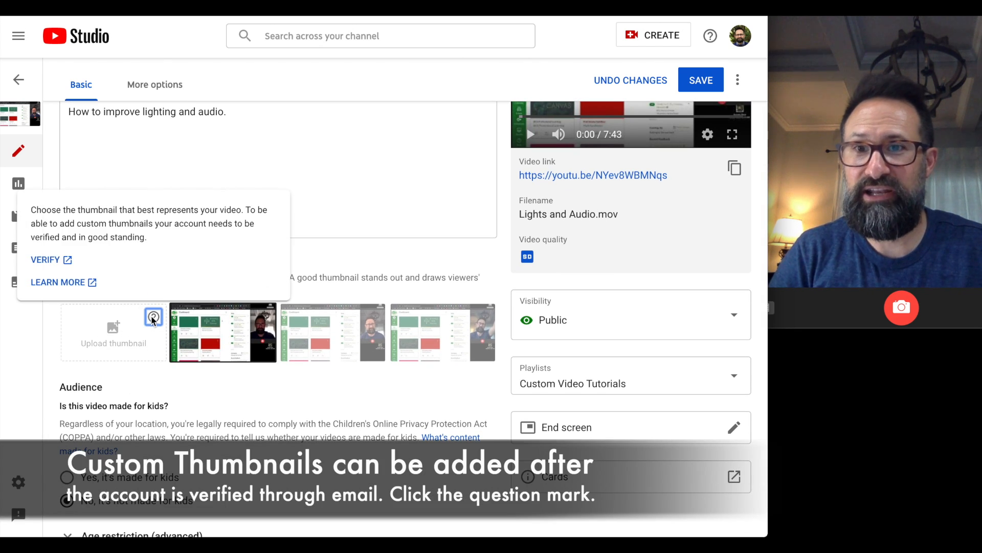
{"action": "left_click", "coordinate": [114, 321]}
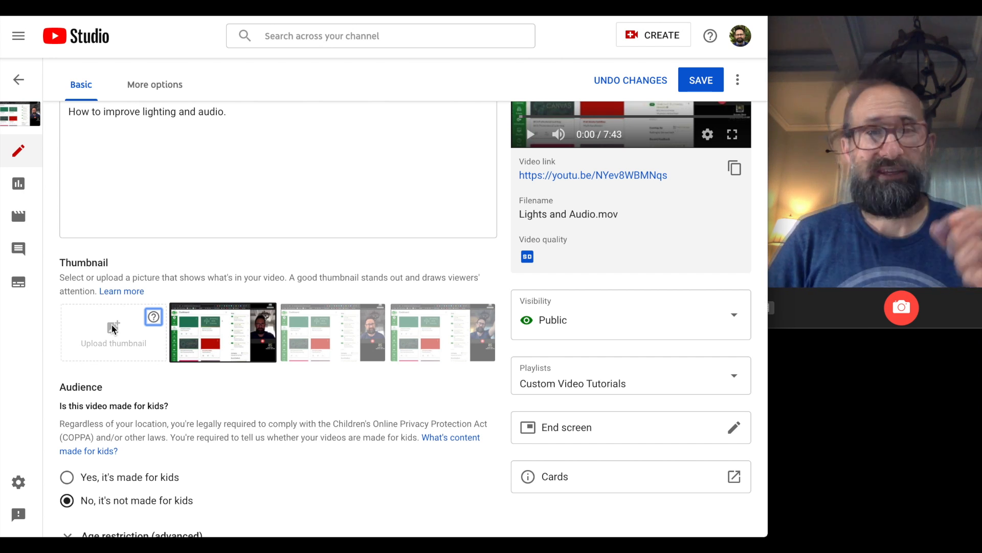
Reselect the second auto-generated frame as the Lights and Audio thumbnail.
{"action": "scroll", "coordinate": [144, 275], "scroll_direction": "down", "scroll_amount": 3}
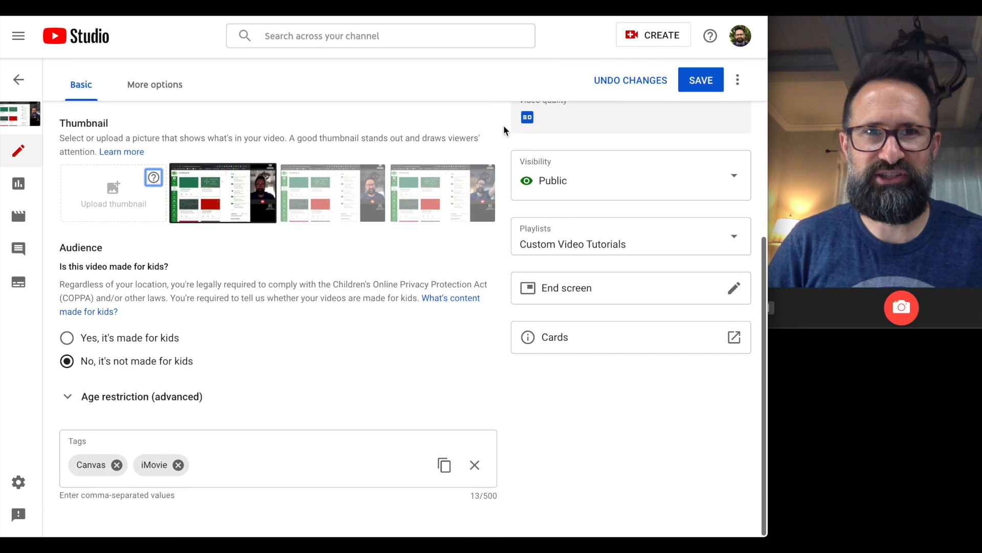
{"action": "left_click", "coordinate": [210, 216]}
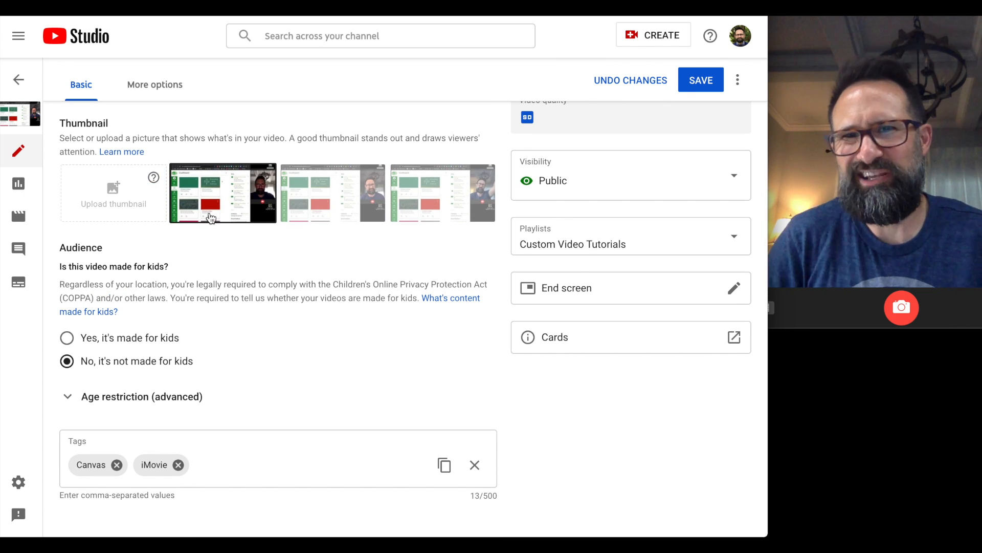
{"action": "scroll", "coordinate": [342, 398], "scroll_direction": "up", "scroll_amount": 5}
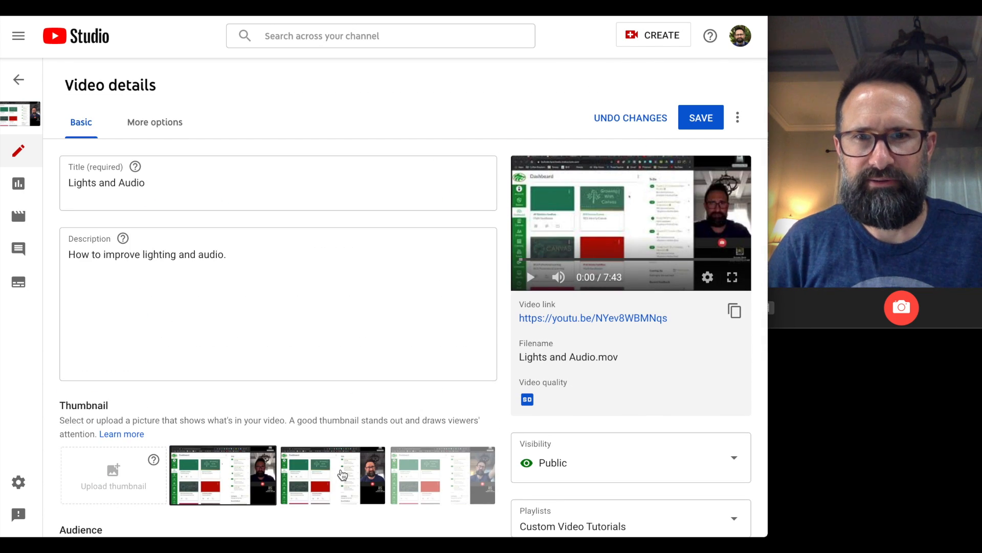
{"action": "left_click", "coordinate": [343, 475]}
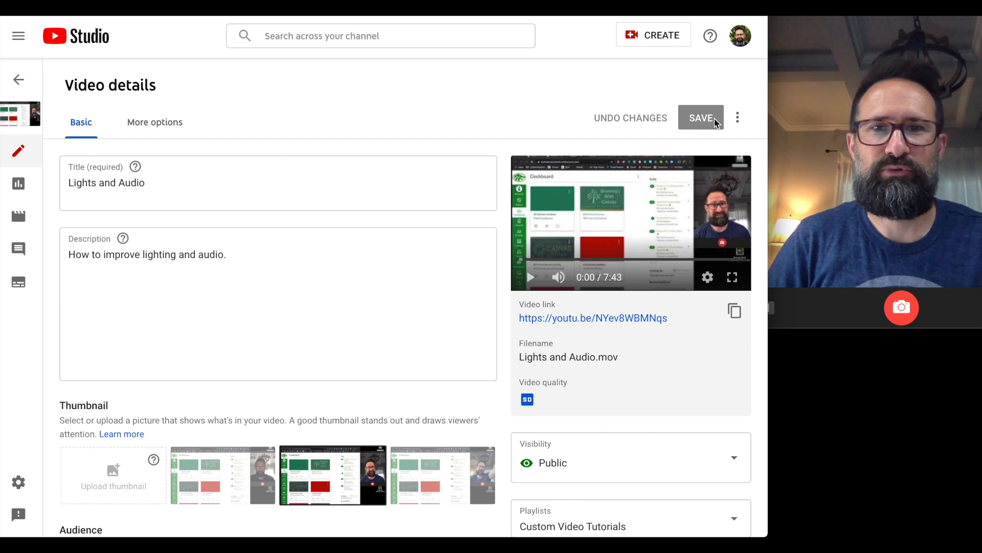
Return to the Channel videos list, where Lights and Audio shows as Public.
{"action": "scroll", "coordinate": [454, 246], "scroll_direction": "down", "scroll_amount": 2}
{"action": "scroll", "coordinate": [557, 220], "scroll_direction": "up", "scroll_amount": 2}
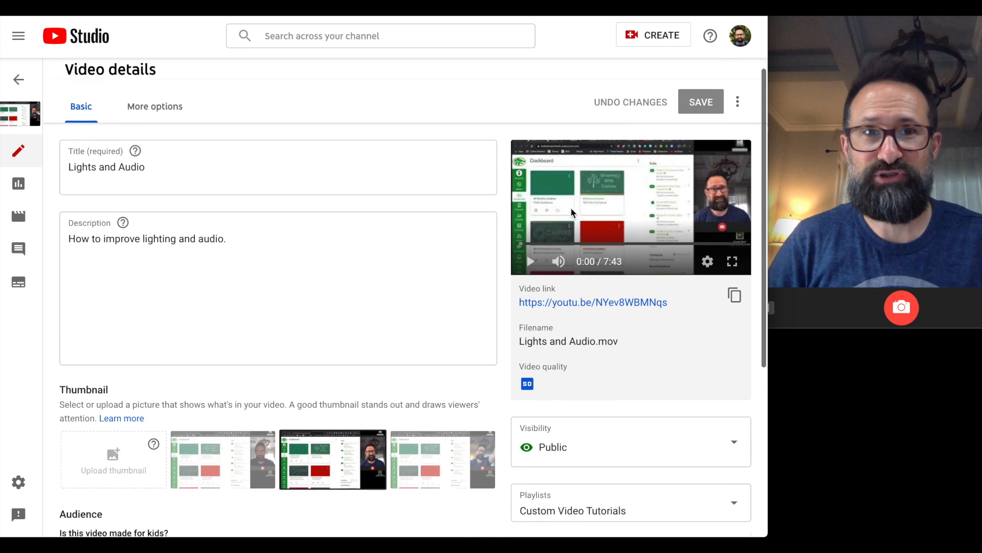
{"action": "scroll", "coordinate": [557, 221], "scroll_direction": "down", "scroll_amount": 5}
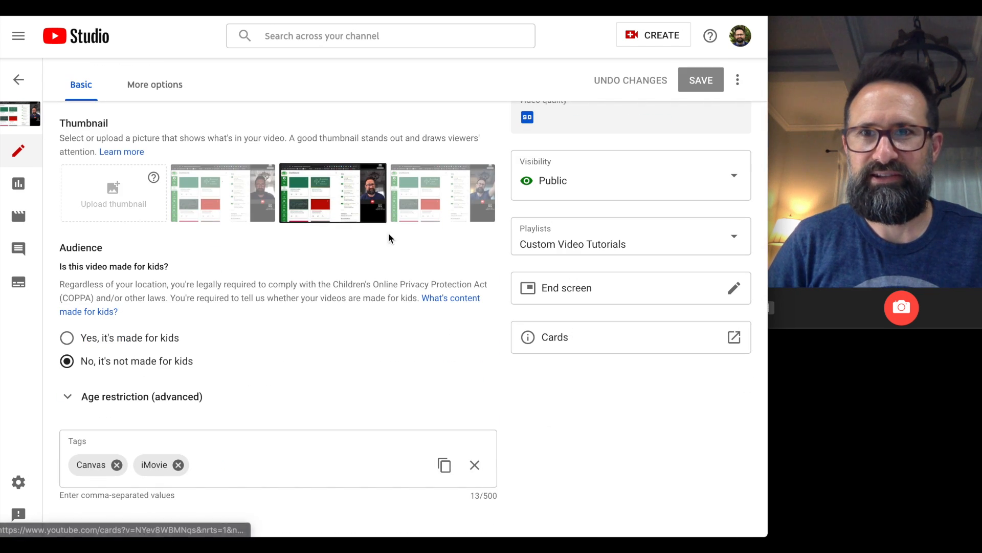
{"action": "scroll", "coordinate": [146, 109], "scroll_direction": "up", "scroll_amount": 3}
{"action": "scroll", "coordinate": [147, 109], "scroll_direction": "up", "scroll_amount": 1}
{"action": "left_click", "coordinate": [18, 80]}
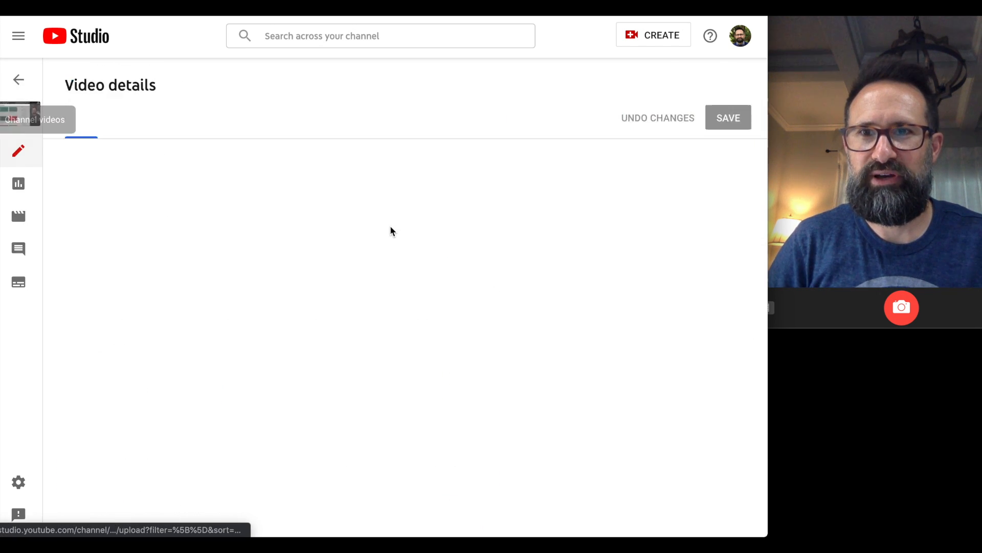